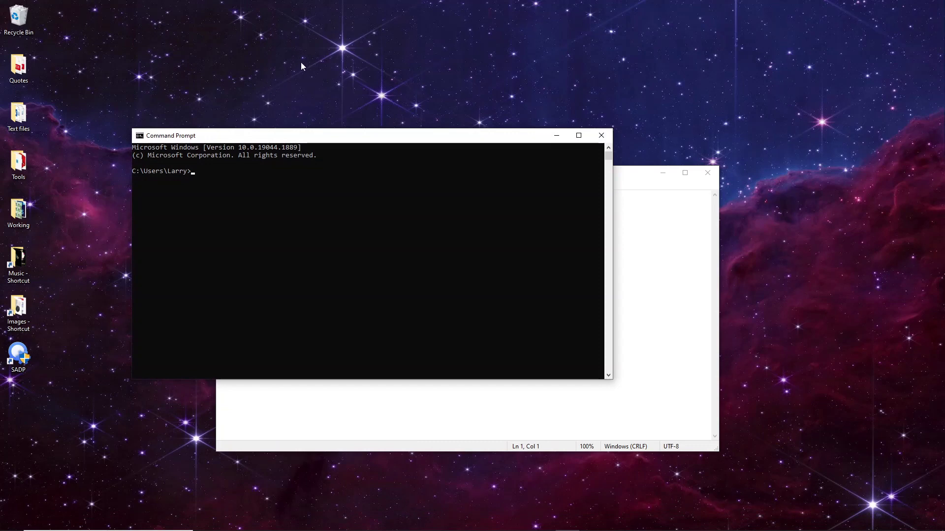
- Run ipconfig/all in Command Prompt and copy the command text
left_click_drag(271, 137, 207, 109)
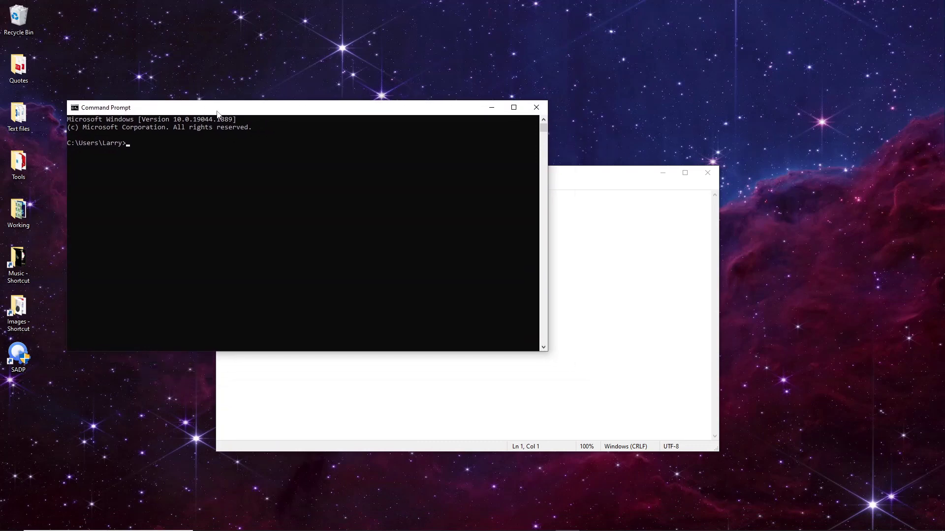
type("ipconfig/all")
key("Return")
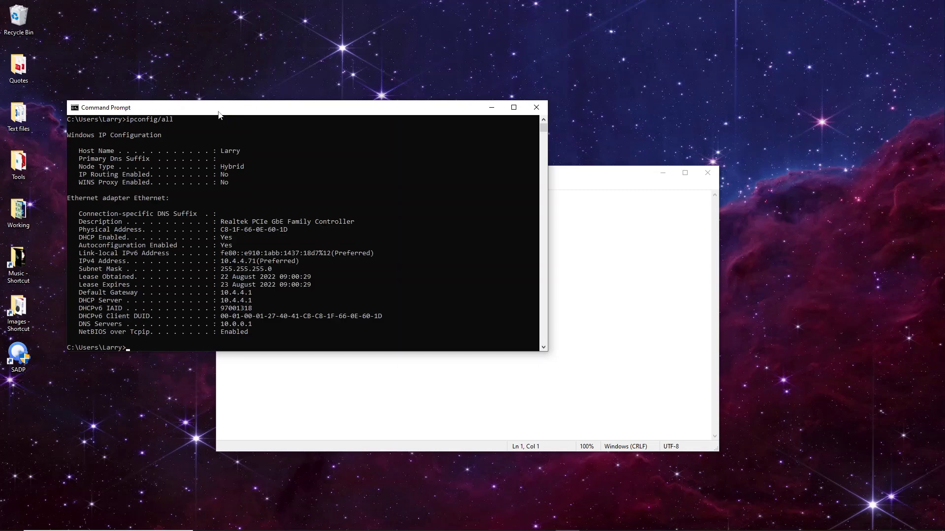
left_click_drag(179, 121, 127, 123)
key("ctrl+c")
- Paste ipconfig/all into the Notepad notes and add blank lines below it
left_click(293, 400)
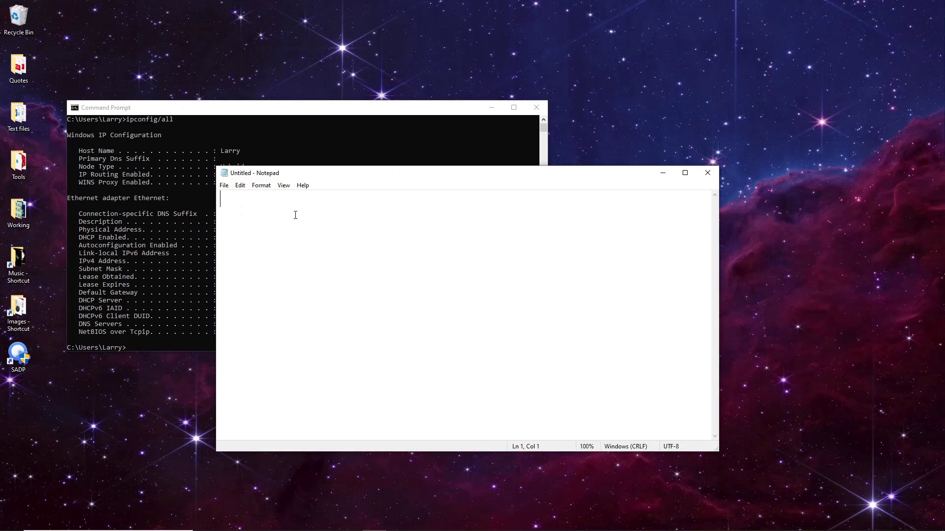
key("ctrl+v")
left_click_drag(316, 176, 456, 221)
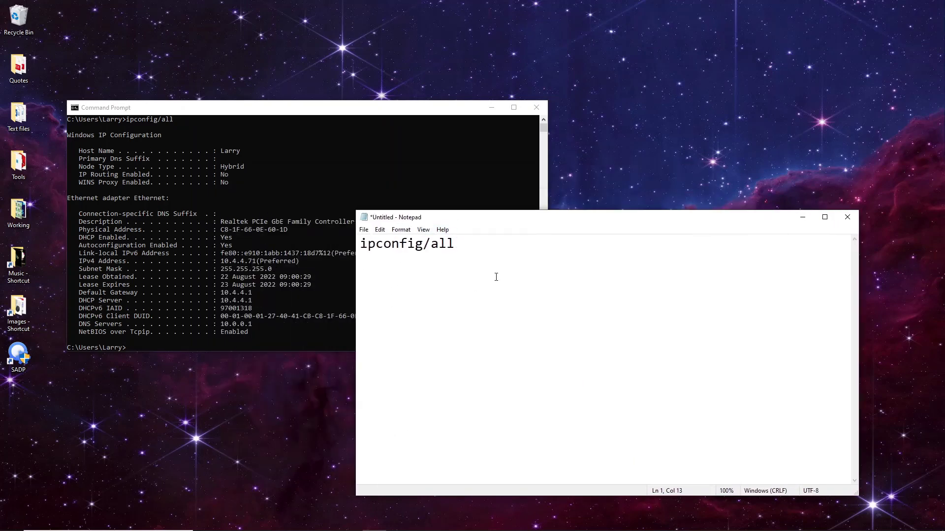
key("Return")
key("Return")
- Copy the Subnet Mask 255.255.255.0 line into the notes without its dot leader
left_click(266, 303)
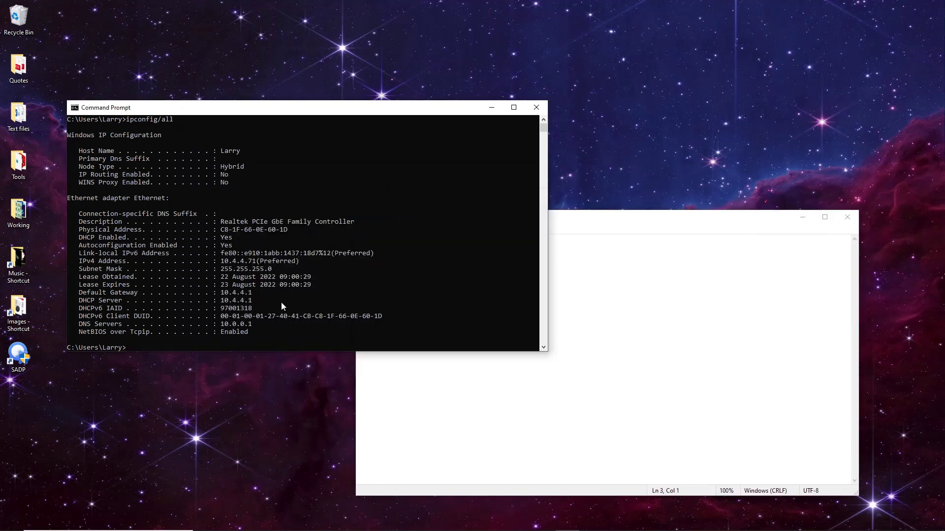
left_click_drag(80, 261, 256, 263)
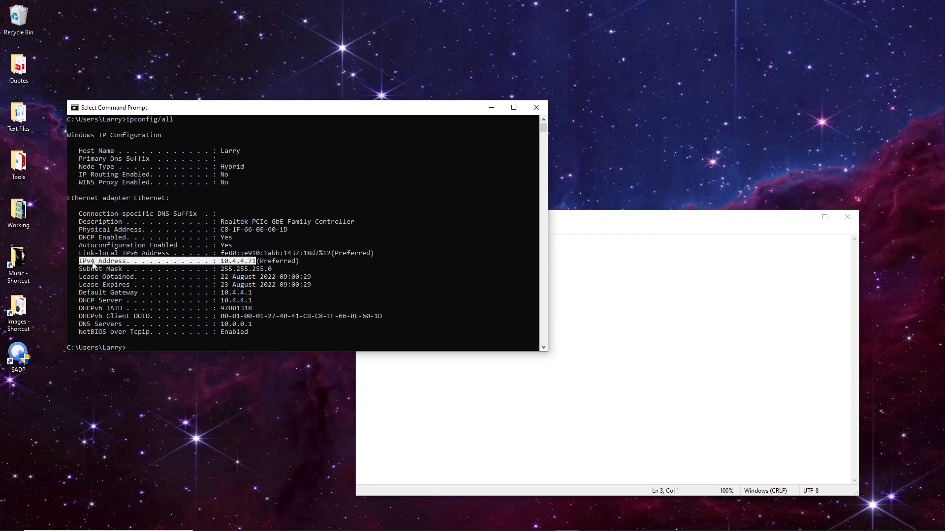
left_click_drag(79, 271, 274, 273)
right_click(286, 320)
left_click(423, 407)
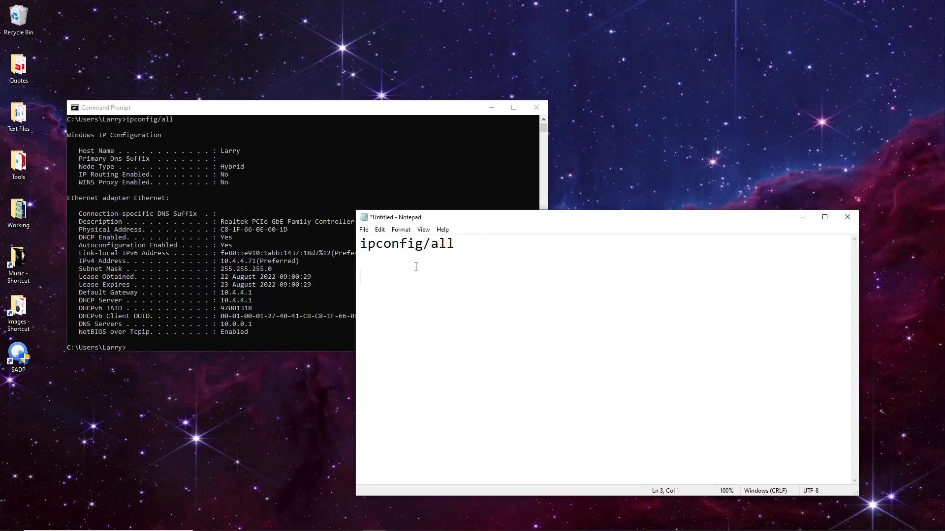
key("ctrl+v")
left_click_drag(632, 278, 454, 278)
key("BackSpace")
key("BackSpace")
left_click(570, 272)
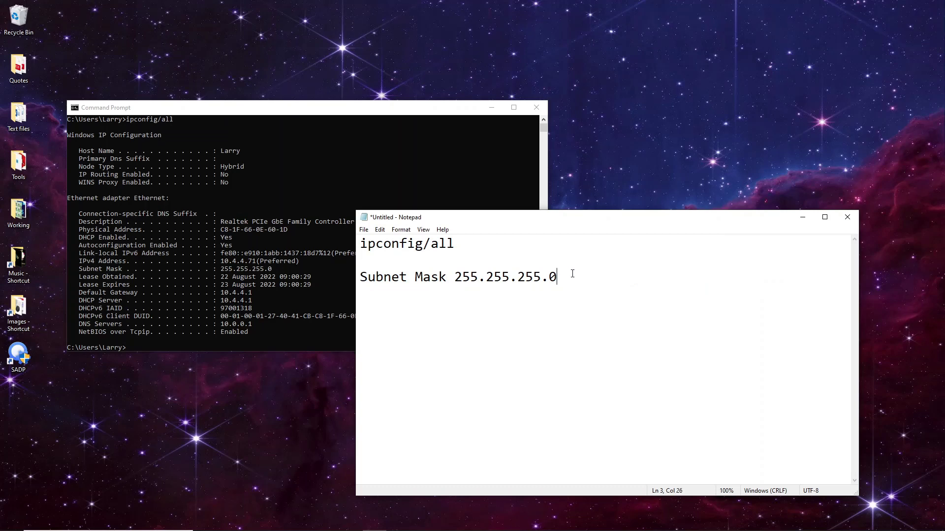
key("Return")
key("Return")
- Copy the Default Gateway 10.4.4.1 line into the notes without its dot leader
left_click(293, 304)
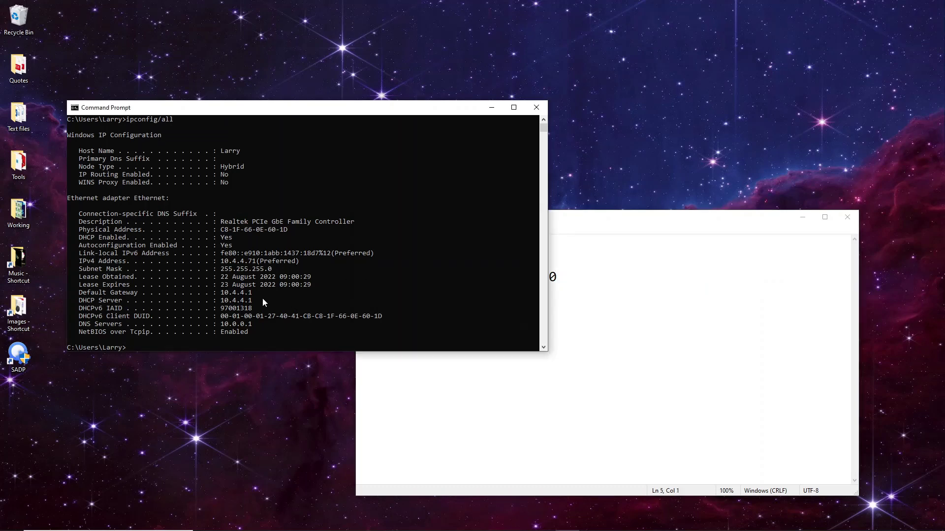
left_click_drag(253, 292, 81, 298)
key("ctrl+c")
left_click(497, 354)
key("ctrl+v")
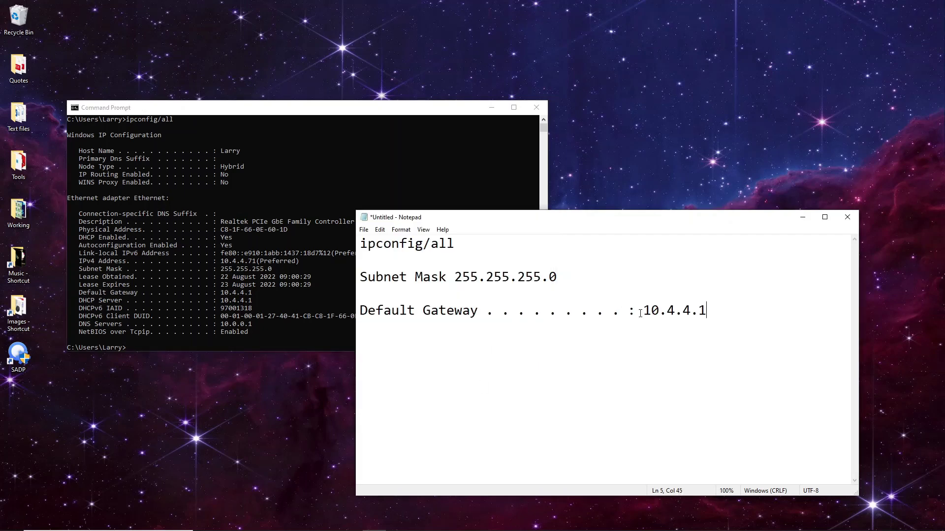
left_click_drag(641, 314, 486, 311)
key("BackSpace")
key("BackSpace")
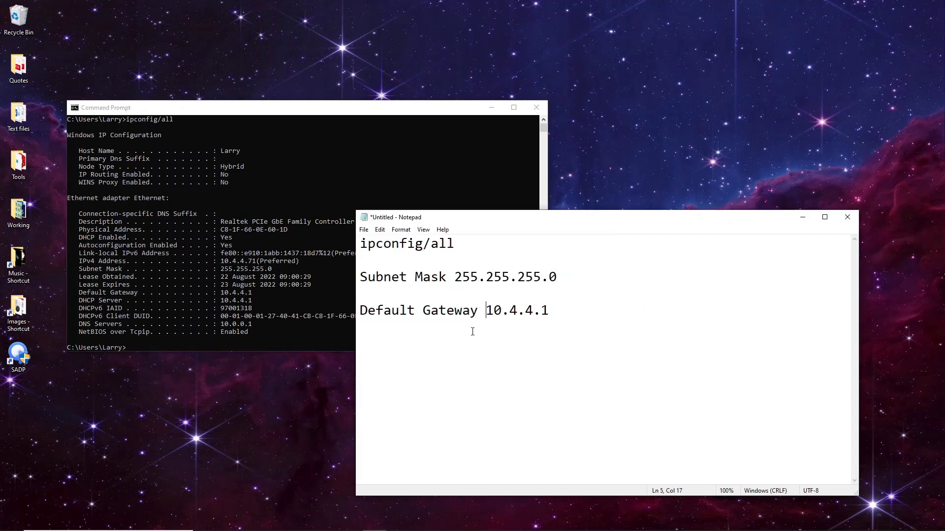
left_click_drag(549, 311, 334, 318)
left_click(378, 337)
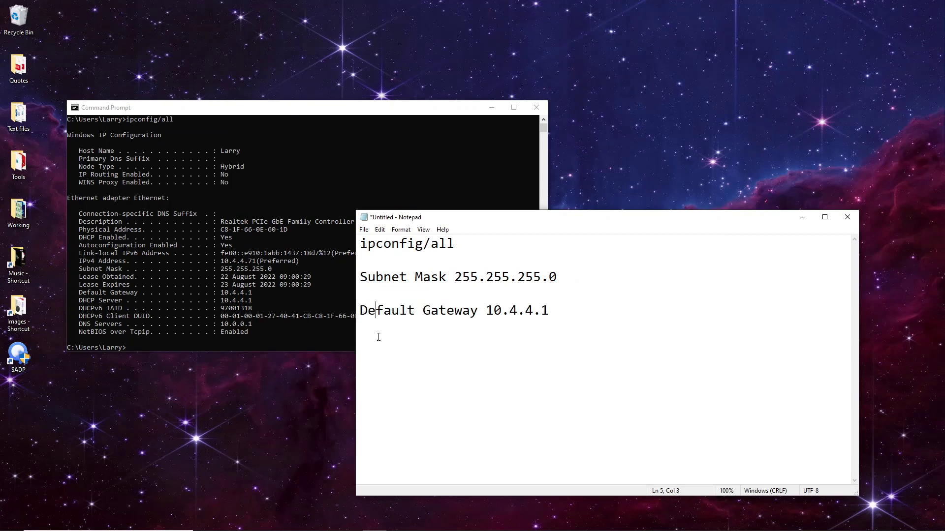
left_click(553, 318)
key("Return")
key("Return")
- Add a line reading Range 10.4.4.1 - 10.4.4.254
key("ctrl+v")
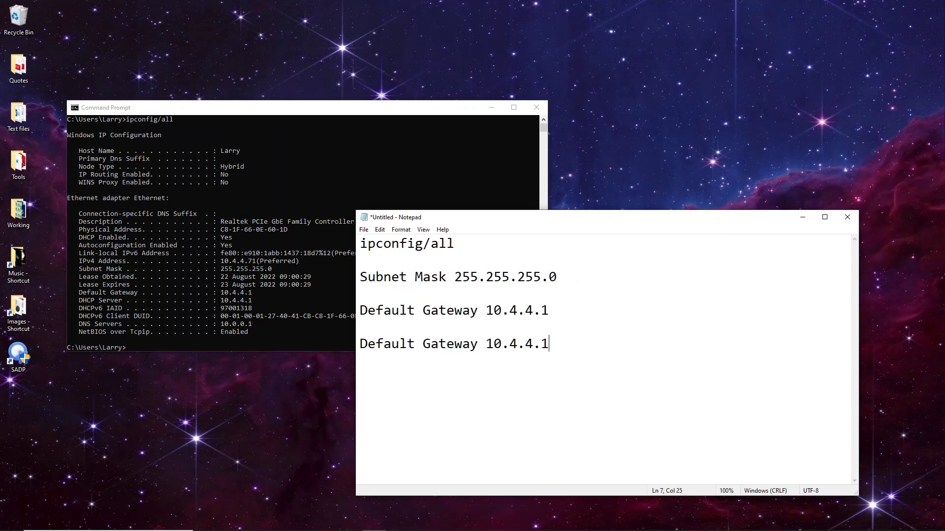
left_click_drag(481, 345, 356, 344)
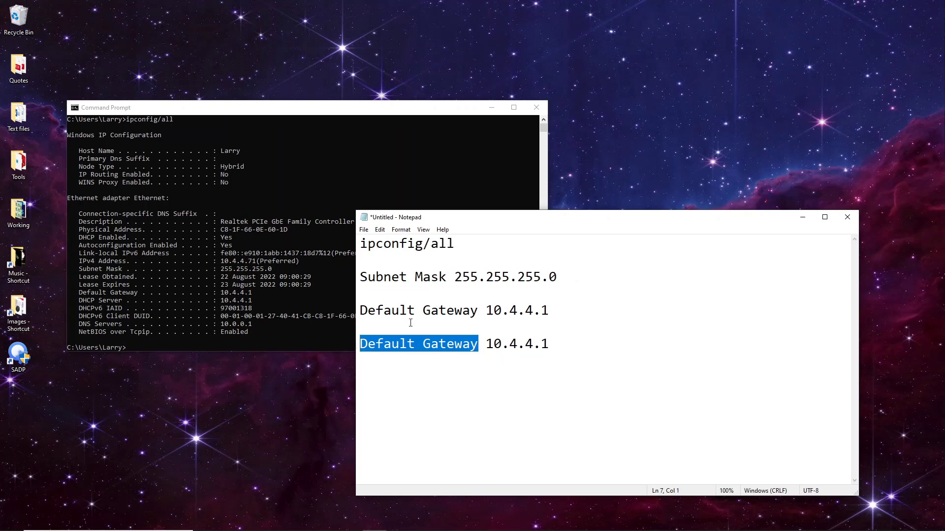
type("'")
key("BackSpace")
type("Range")
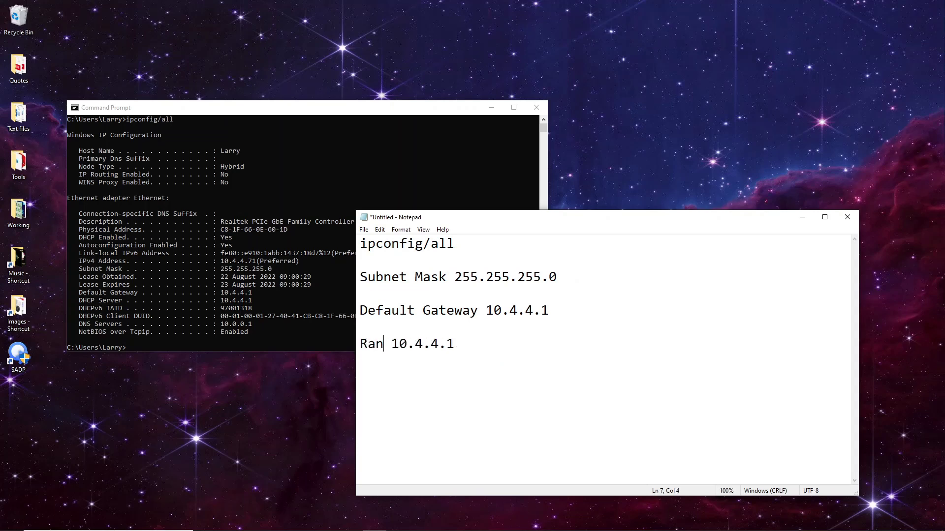
left_click(470, 347)
left_click_drag(470, 347, 407, 346)
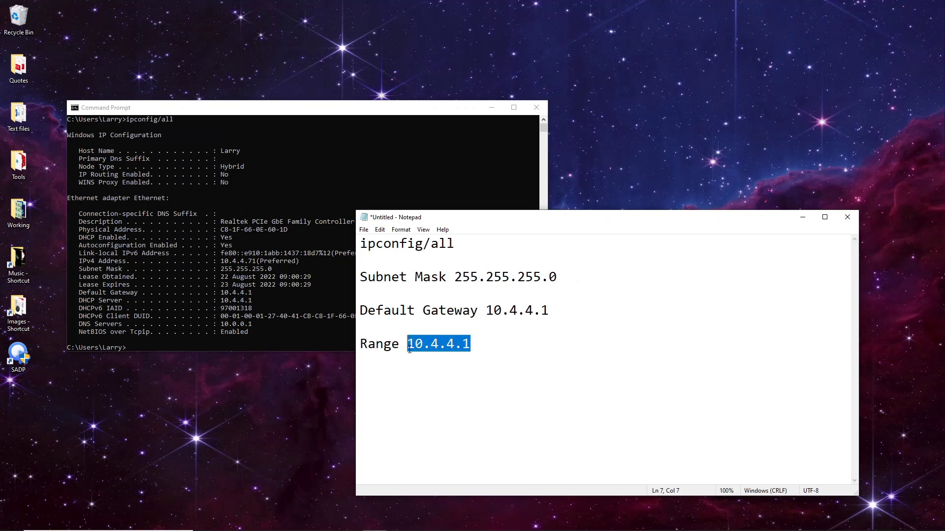
left_click(485, 350)
type("- 10.4.4.1")
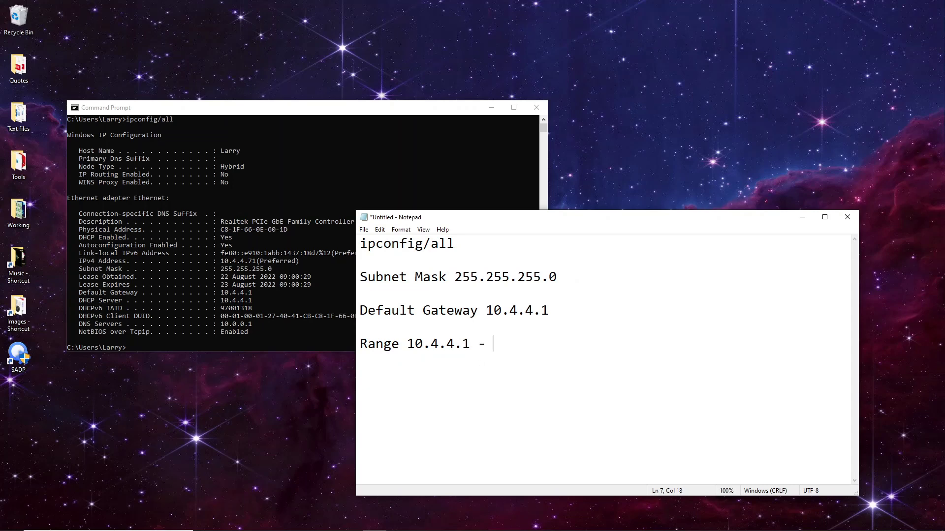
key("BackSpace")
type("254")
- Ping 10.4.4.14, which answers with no loss
left_click(187, 343)
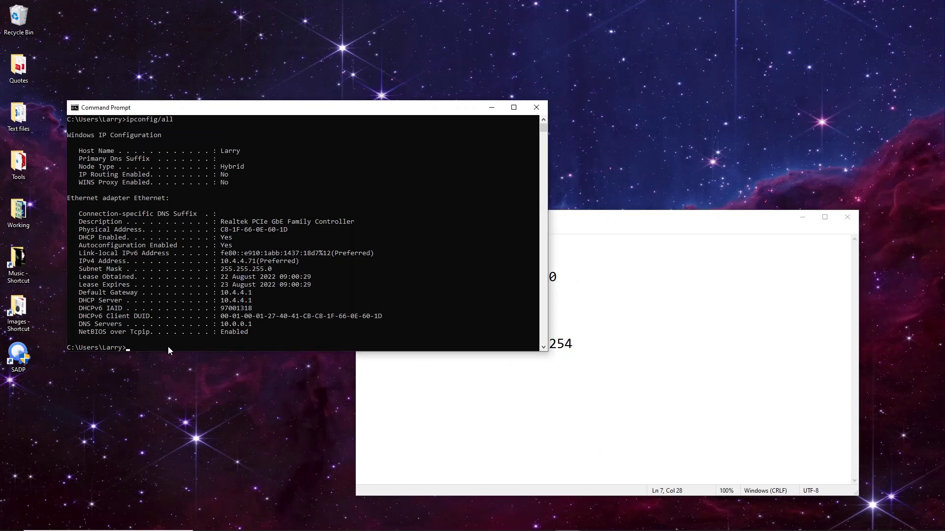
type("ping 10.4.4.14")
key("Return")
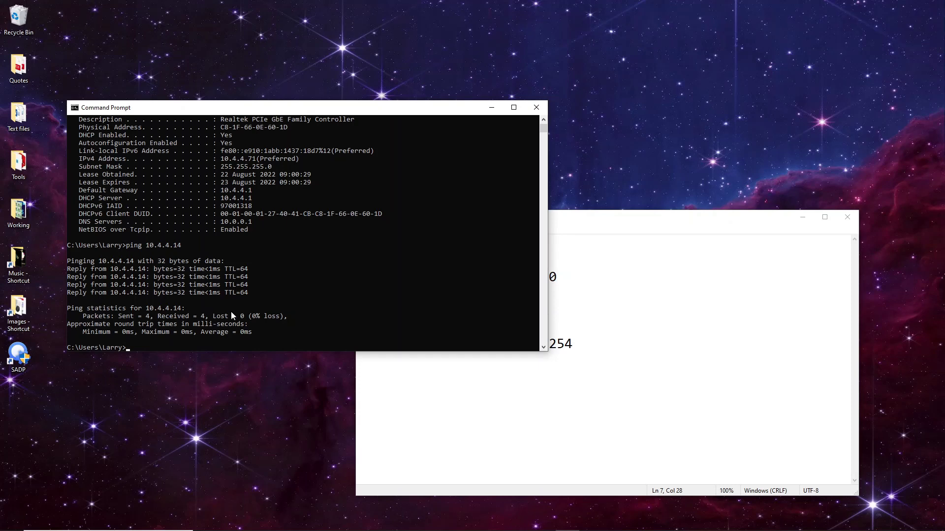
- Ping 10.4.4.150, find it unreachable, and copy that address
left_click(242, 332)
type("ping 10.4.4.150")
key("Return")
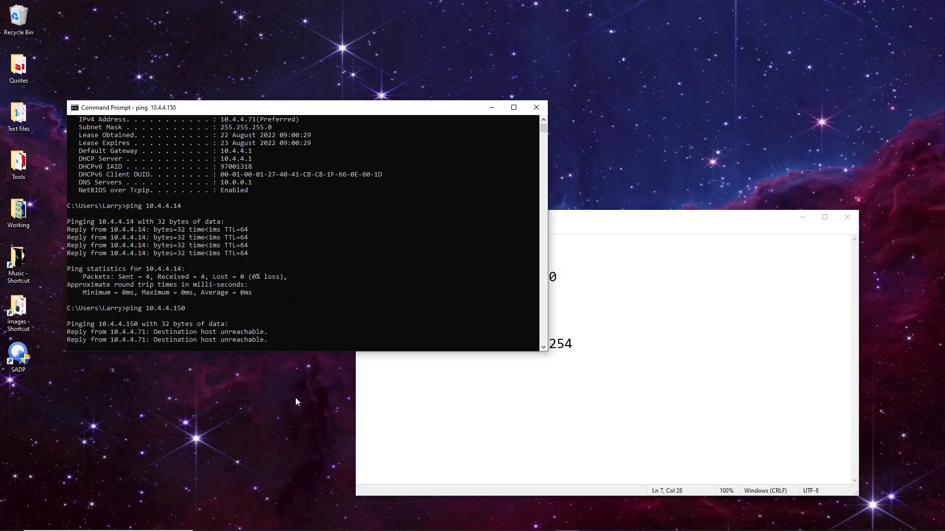
mouse_move(143, 309)
left_mouse_down()
mouse_move(189, 312)
mouse_move(147, 310)
left_mouse_up()
left_click(183, 309)
key("ctrl+c")
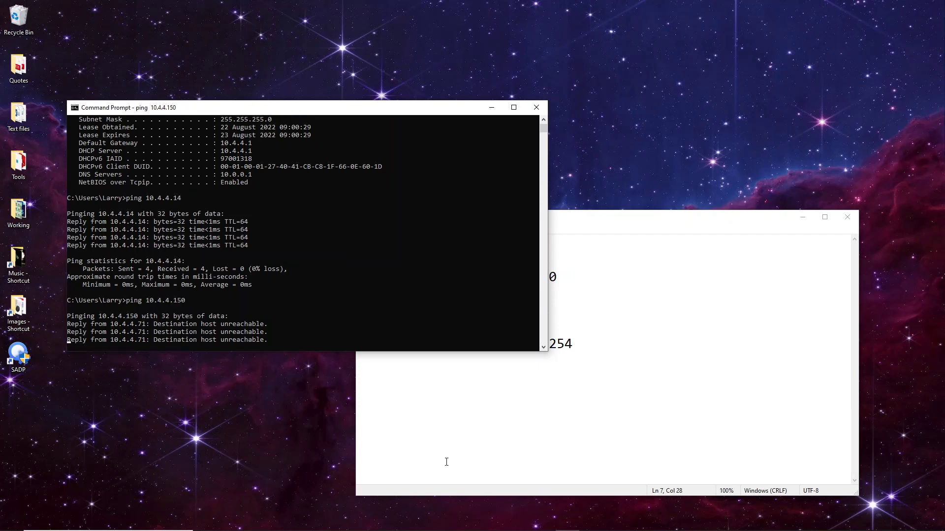
left_click(447, 460)
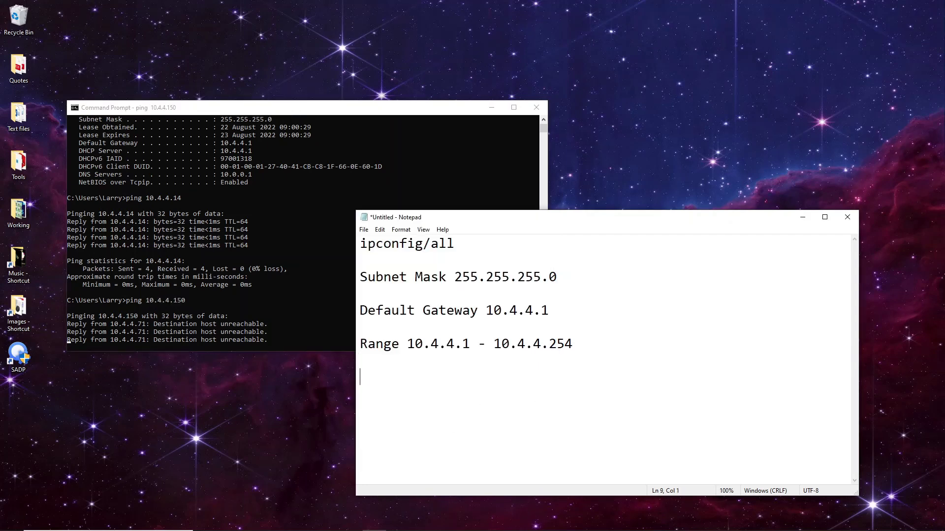
- Add a 'Door Station IP:' line with 10.4.4.150 beneath it in the notes
type("Dorr")
key("BackSpace")
key("BackSpace")
type("r")
key("BackSpace")
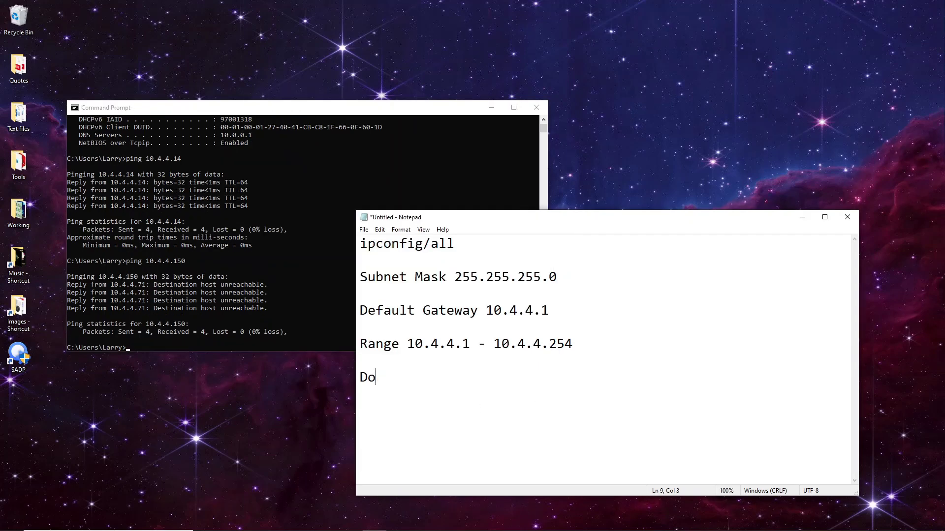
type("r")
key("BackSpace")
type("or STation IP:")
key("Return")
type("10.4.4.150")
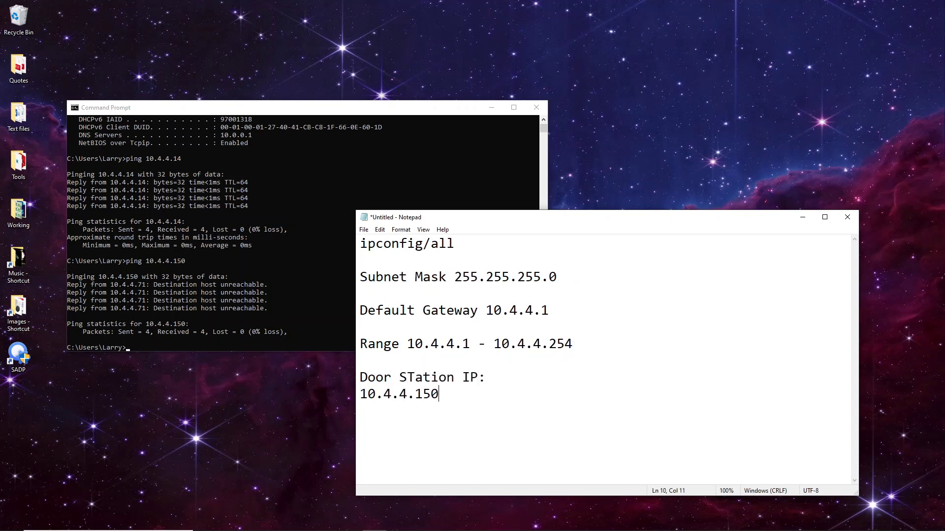
left_click_drag(407, 377, 415, 378)
type("t")
- Add a 'Main Screen IP:' label on a new line below
left_click(477, 393)
key("Return")
key("Return")
type("Main SCreen")
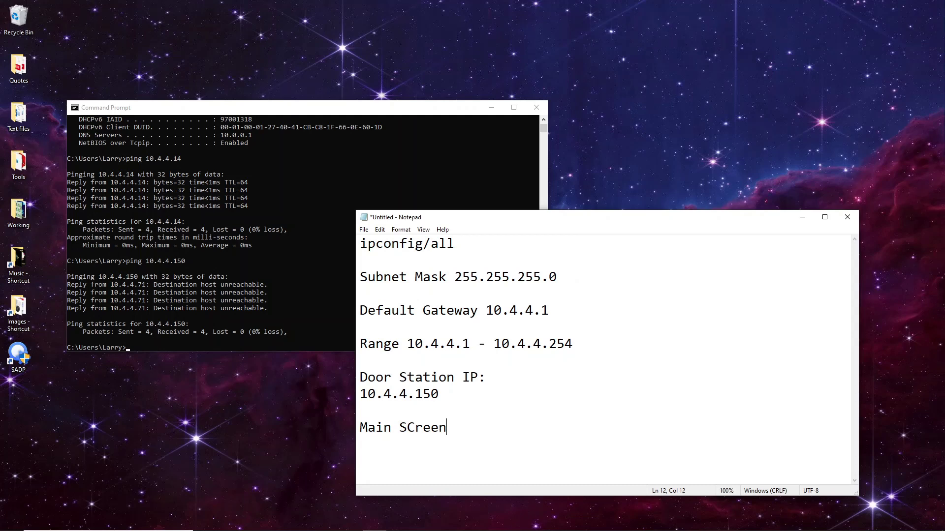
key("Left")
key("Left")
key("Left")
key("Left")
key("BackSpace")
type("c")
key("End")
type("IP:")
key("Return")
- Ping 10.4.4.151 in Command Prompt to confirm it is unreachable and free
left_click(228, 338)
right_click(228, 344)
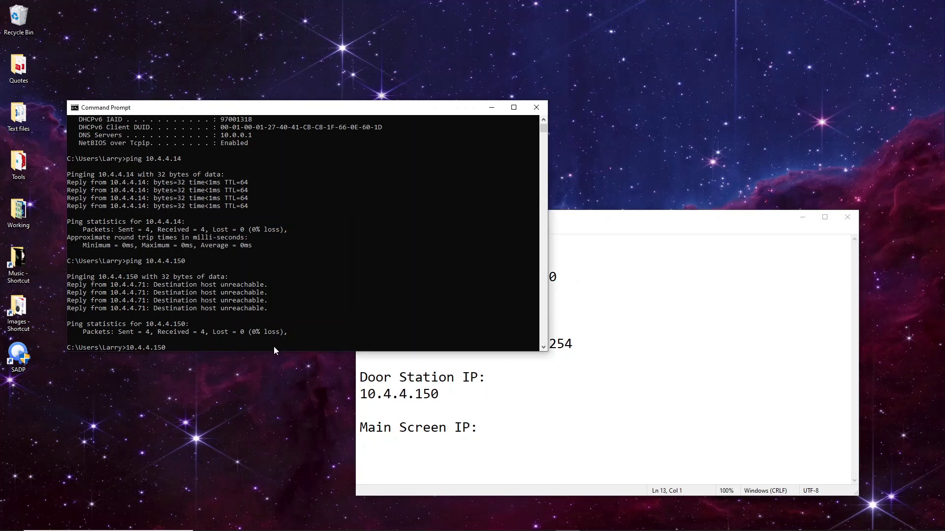
key("BackSpace")
type("1")
key("Return")
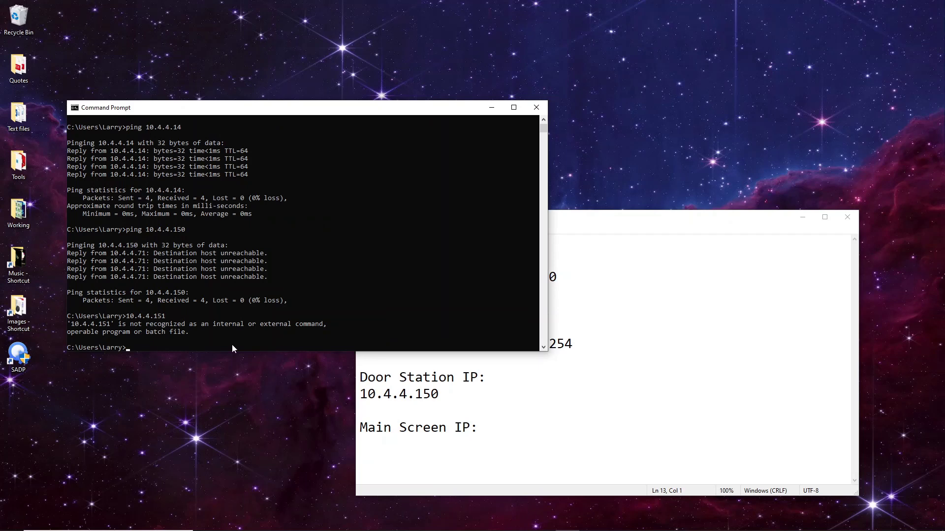
type("ping")
right_click(230, 348)
key("BackSpace")
type("10.4.4.15")
key("Return")
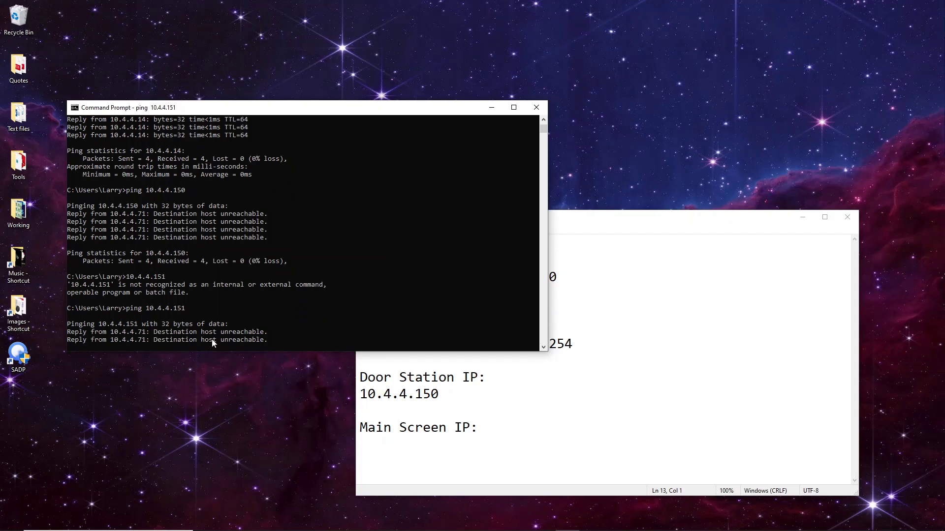
- Paste 10.4.4.150 under Main Screen IP and delete its last digit
left_click(479, 392)
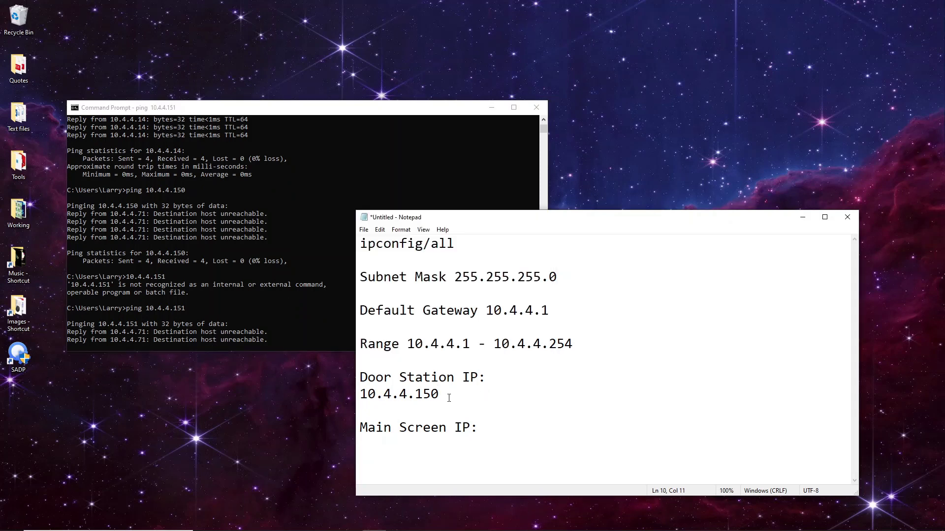
left_click(495, 431)
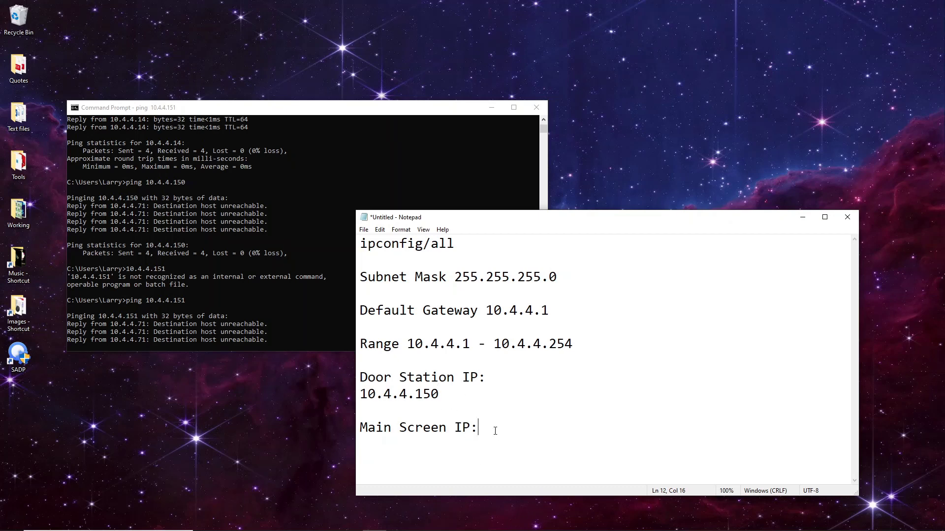
key("ctrl+v")
key("BackSpace")
- Complete the main screen address as 10.4.4.151 and start a new line below
type("1")
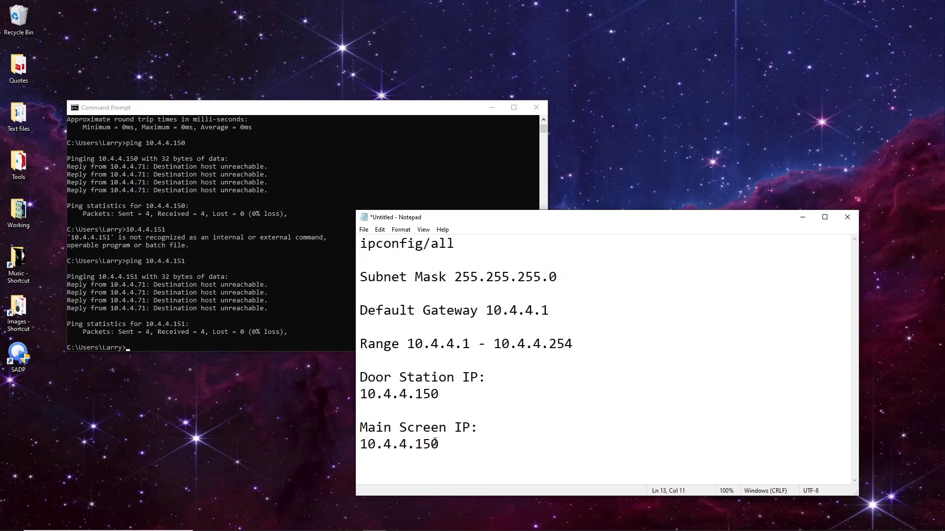
key("Return")
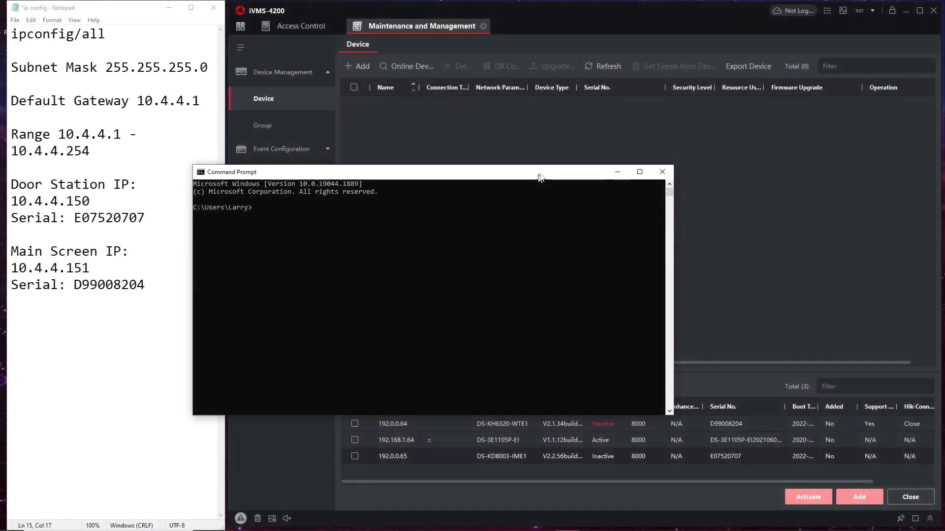
- Run ipconfig/all from the notes and highlight the PC's IPv4 address 192.168.1.103
left_click_drag(539, 177, 549, 174)
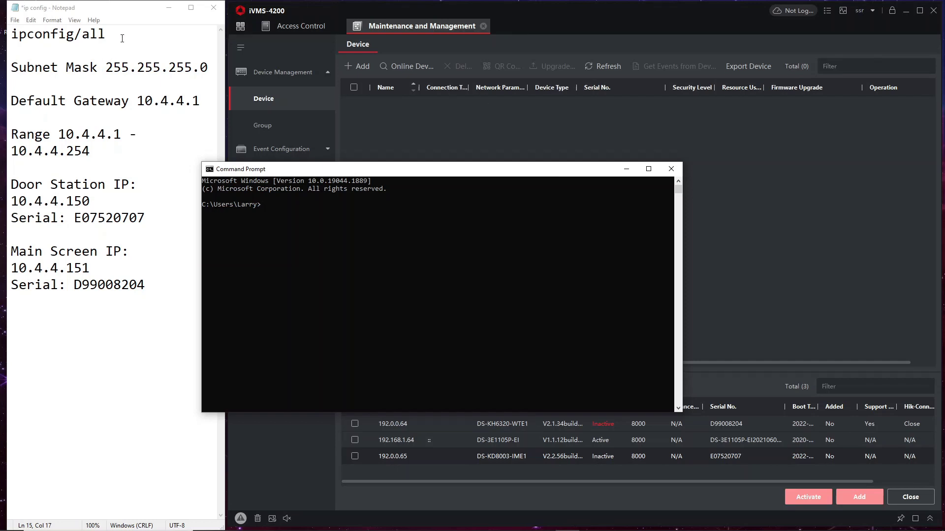
left_click_drag(105, 34, 2, 35)
left_click(277, 220)
left_click(273, 204)
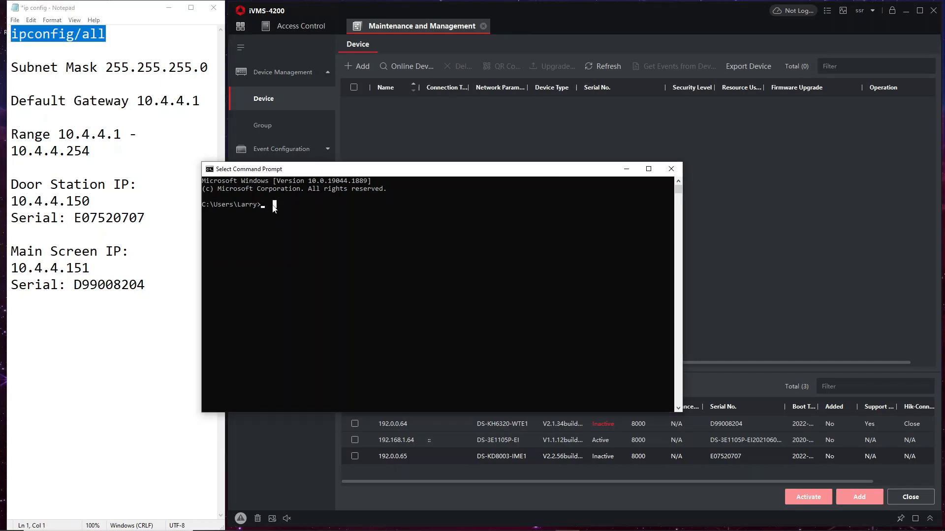
key("ctrl+v")
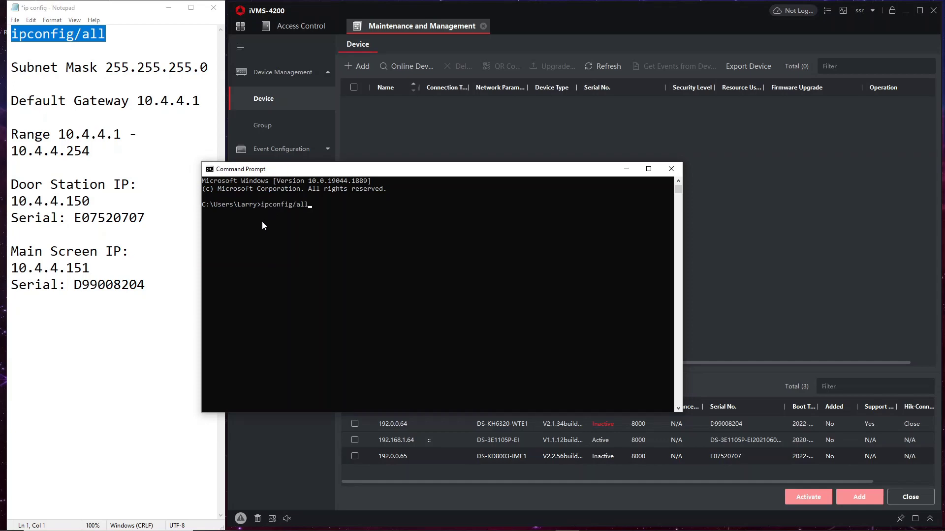
key("Return")
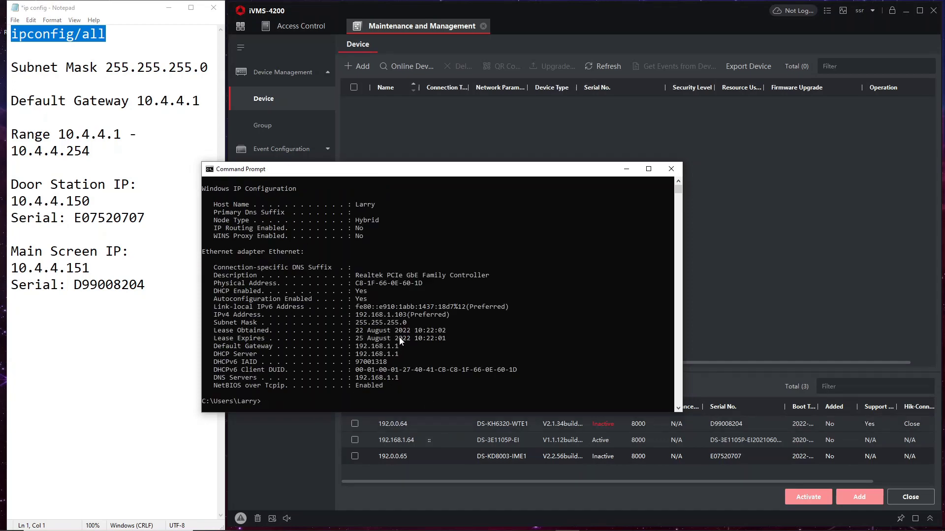
left_click_drag(407, 319, 358, 318)
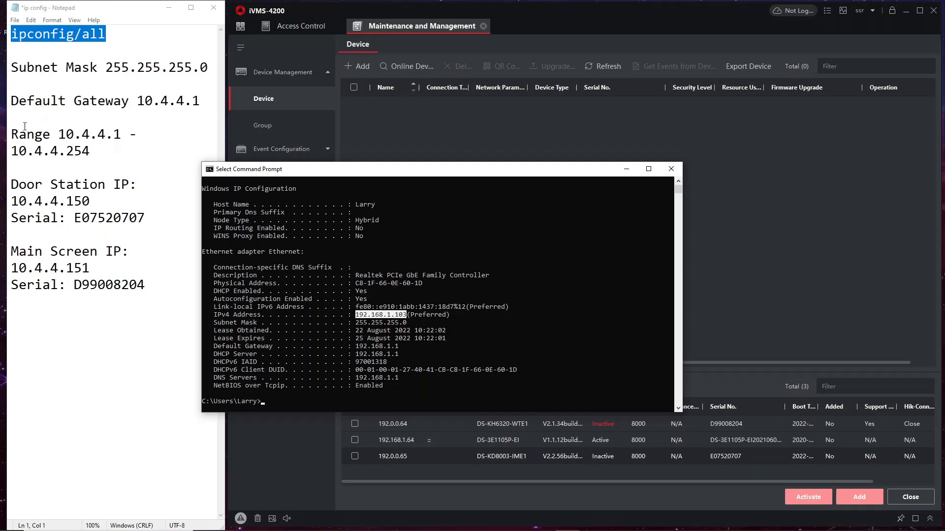
- Return to the end of 10.4.4.151 in the notes and minimize Command Prompt
left_click_drag(146, 218, 74, 218)
left_click(153, 262)
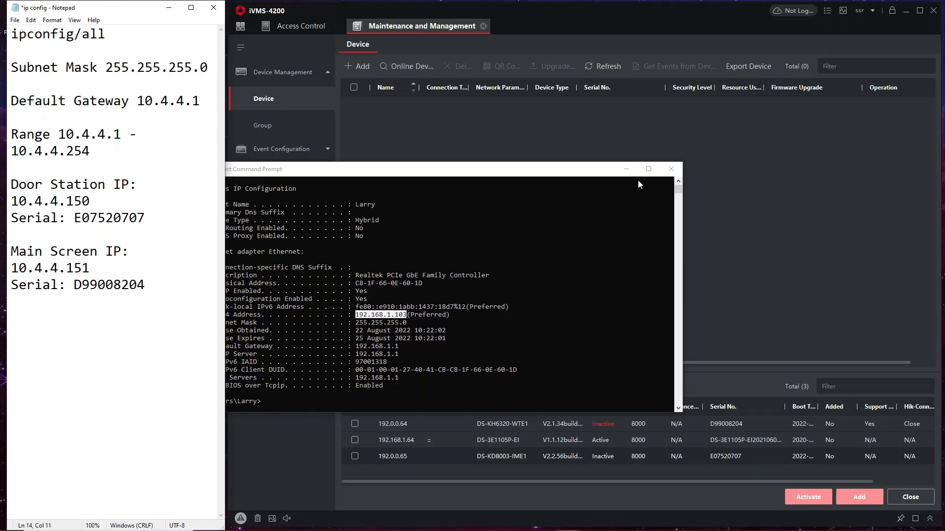
left_click(626, 169)
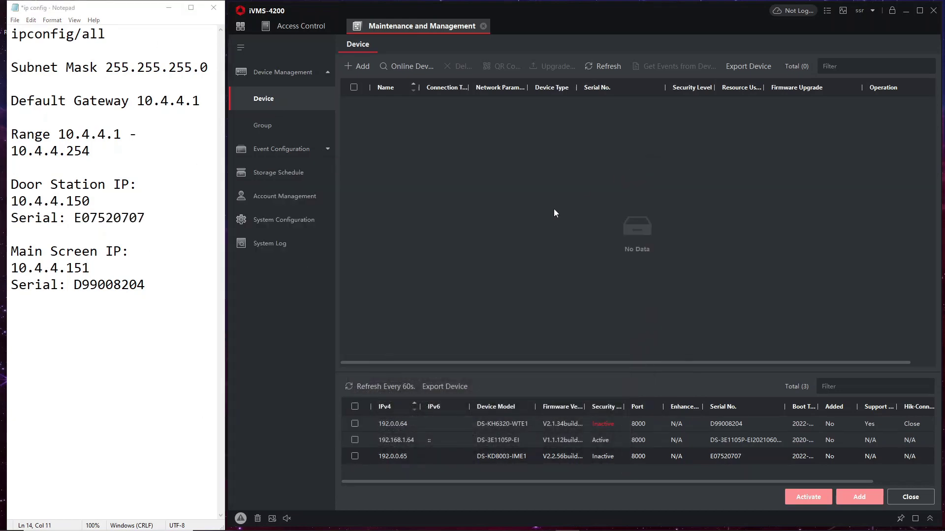
- Activate the door station at 192.0.0.65 with a new password
left_click(412, 67)
left_click(412, 67)
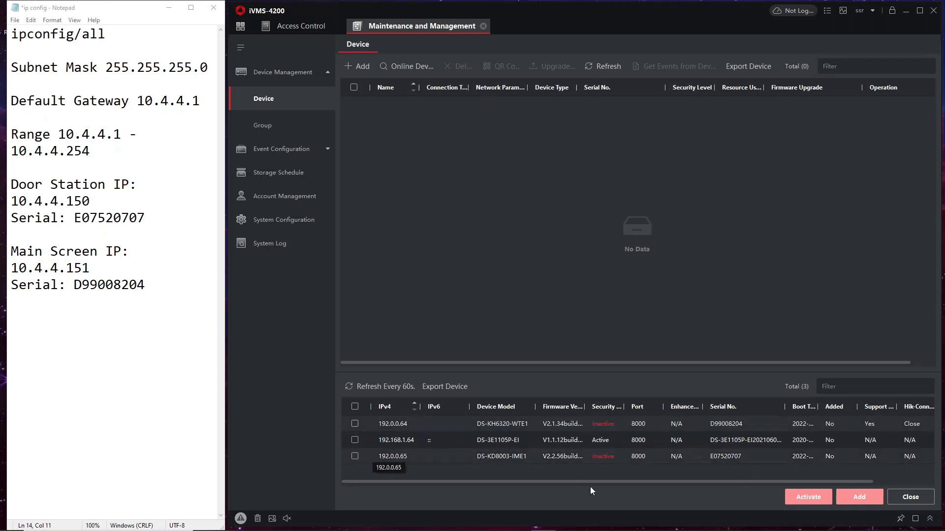
left_click(354, 456)
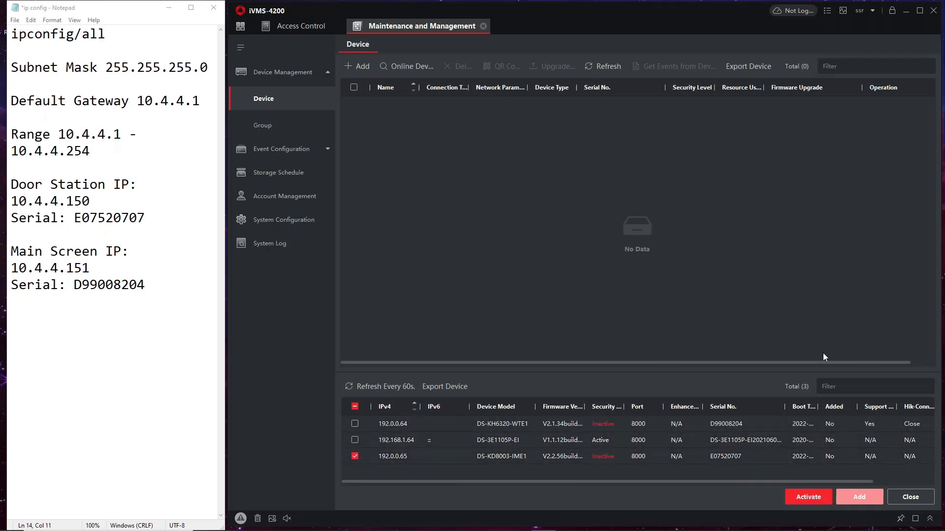
left_click(816, 502)
left_click(670, 215)
type("1")
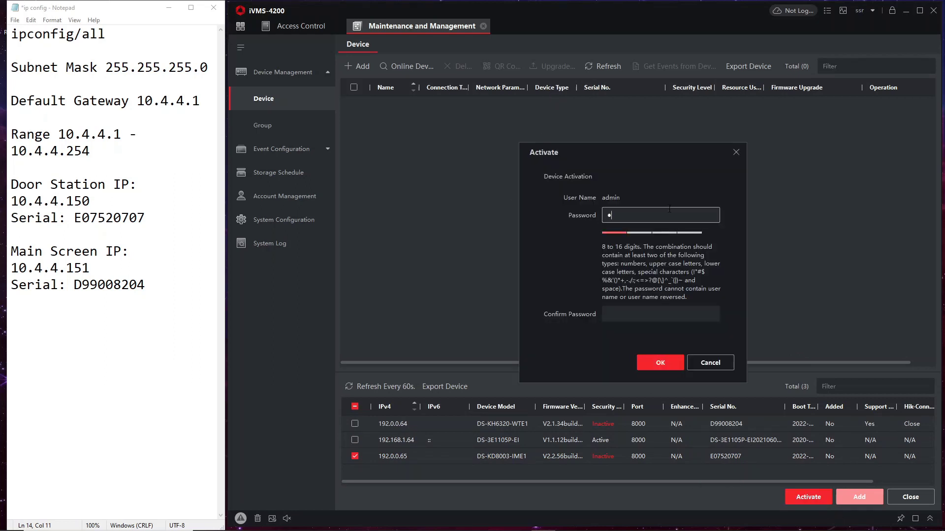
type("2345678")
key("Tab")
type("12345678")
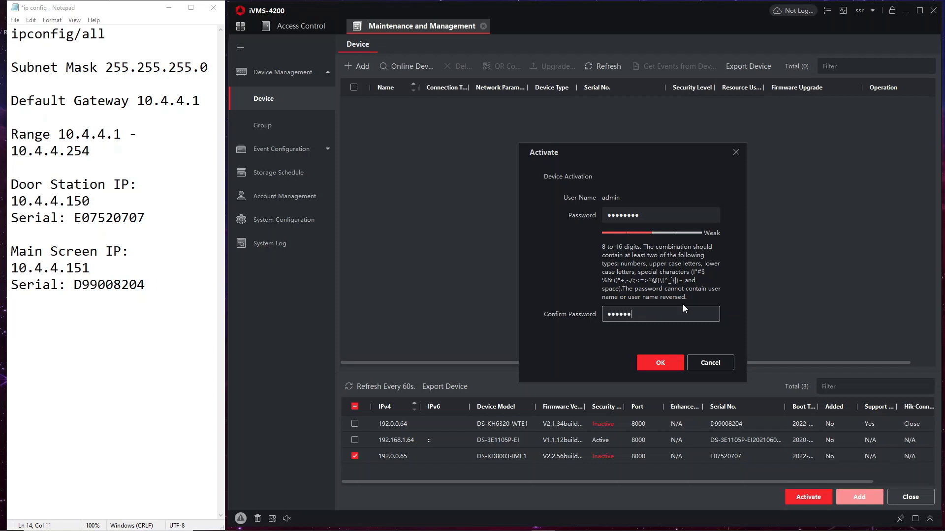
left_click(652, 368)
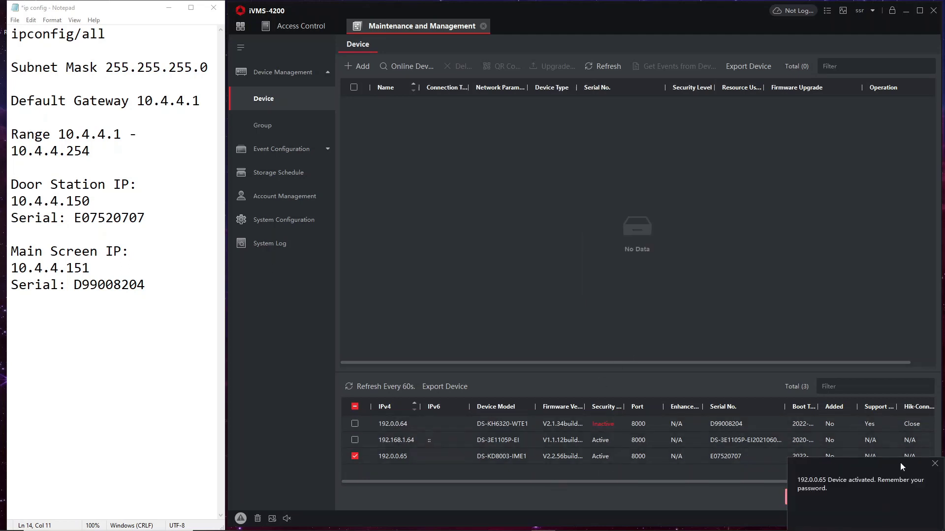
- Open the network parameters of the door station 192.0.0.65
left_click(935, 464)
left_click_drag(504, 483, 779, 456)
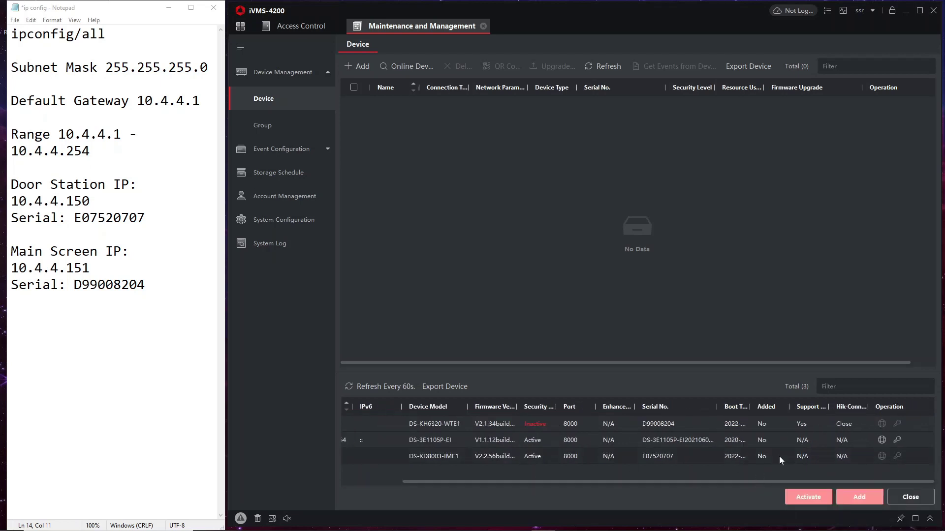
left_click(880, 457)
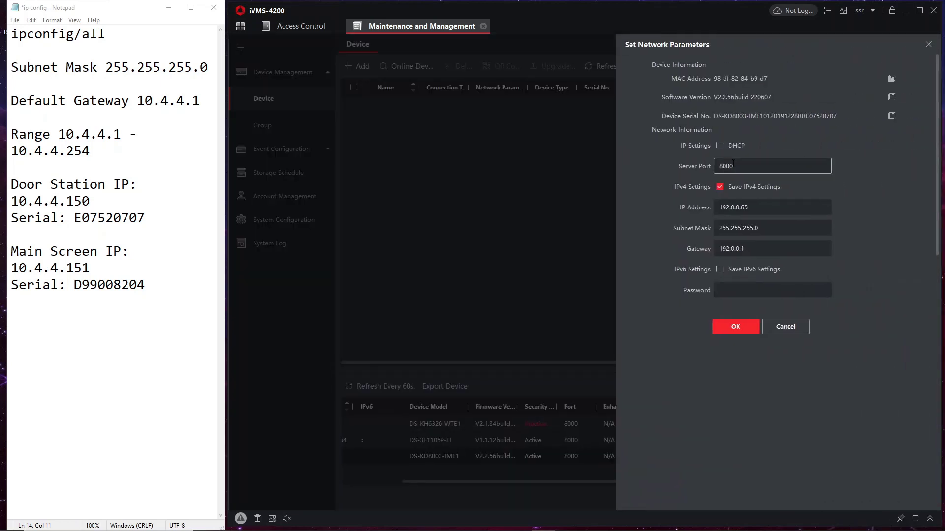
- Switch the door station to DHCP using the device password, then refresh to see it at 192.168.1.104
left_click(733, 146)
left_click(726, 292)
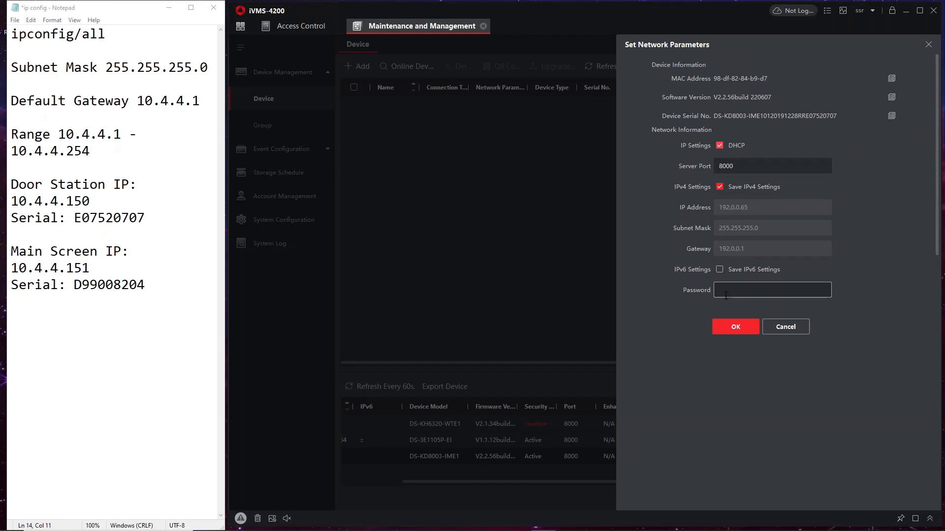
type("admin123")
left_click(730, 330)
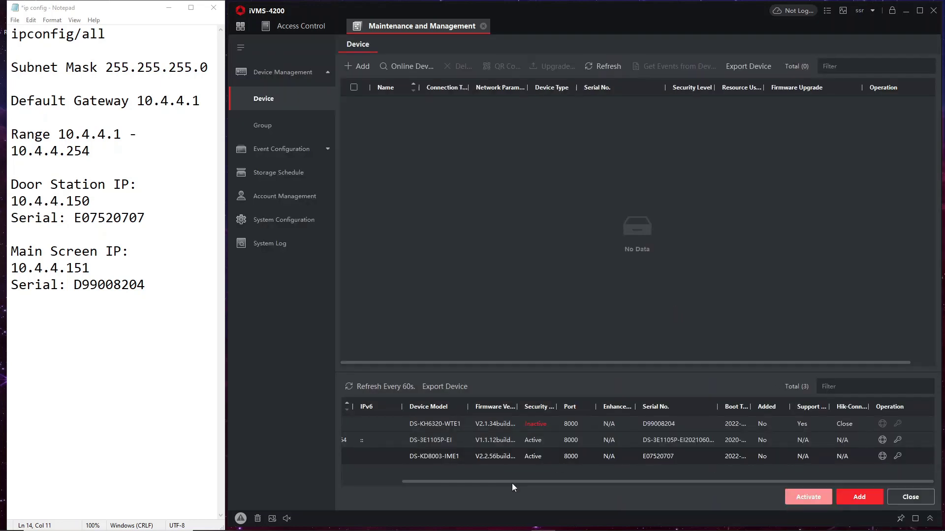
left_click_drag(511, 483, 438, 482)
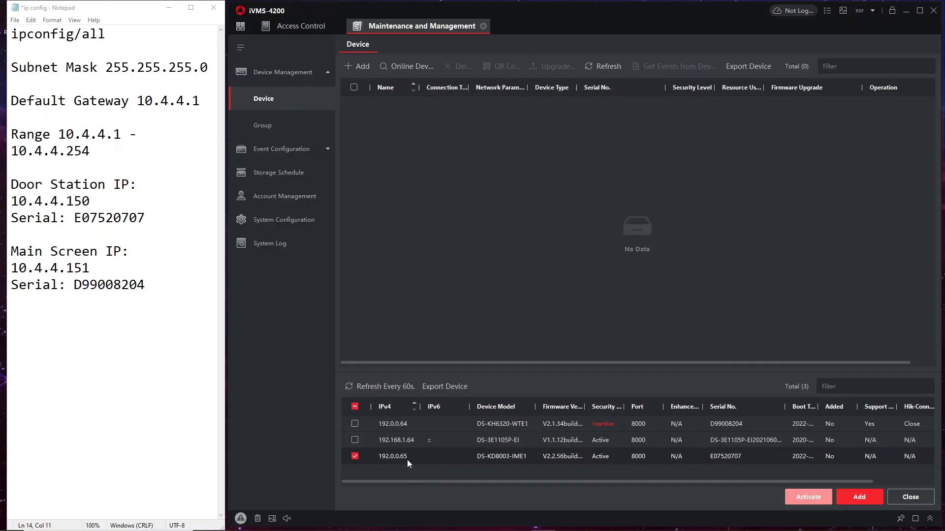
left_click(387, 392)
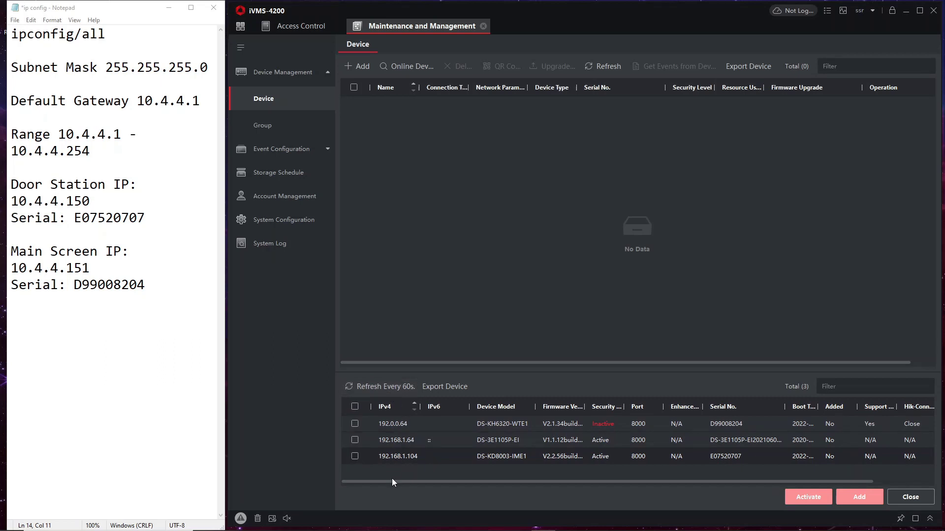
left_click_drag(391, 482, 427, 481)
- Add the 192.168.1.104 door station to the device list named 'Main Door Station'
left_click(355, 456)
left_click(859, 497)
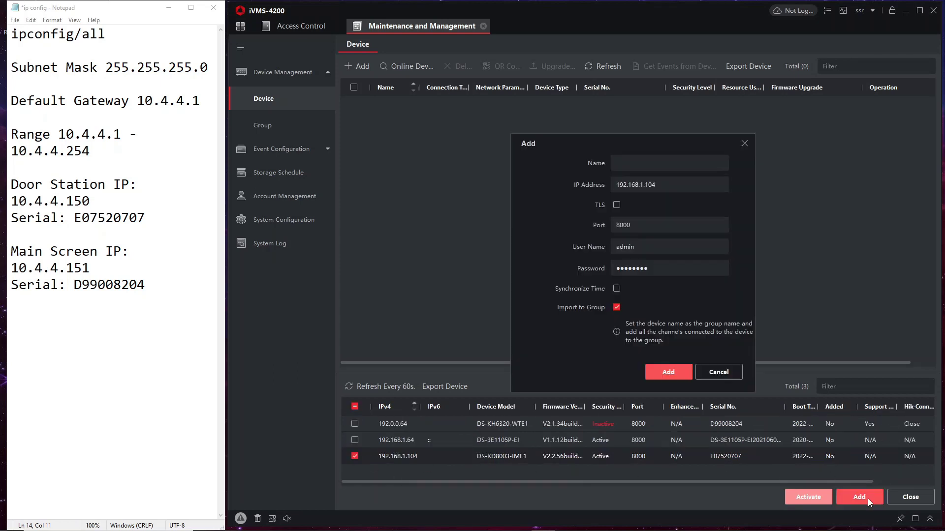
left_click(642, 164)
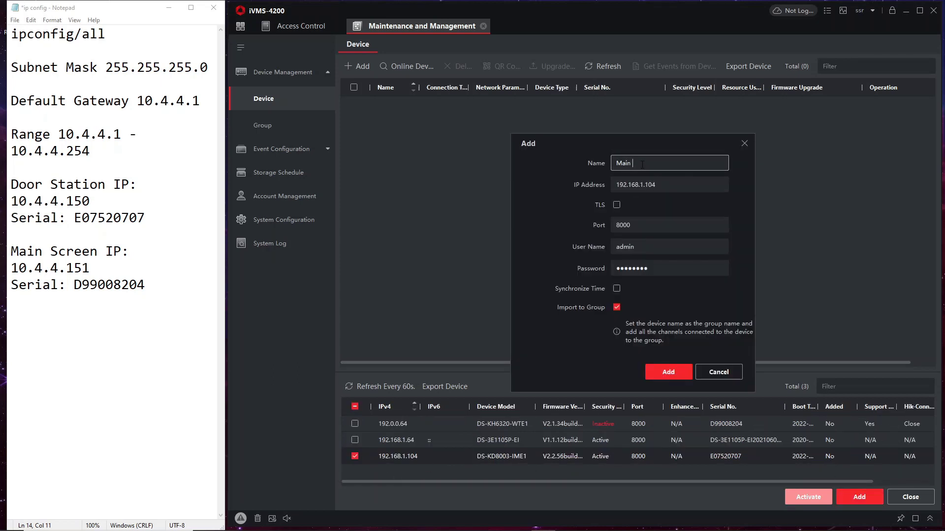
type("Main Door Station")
key("Tab")
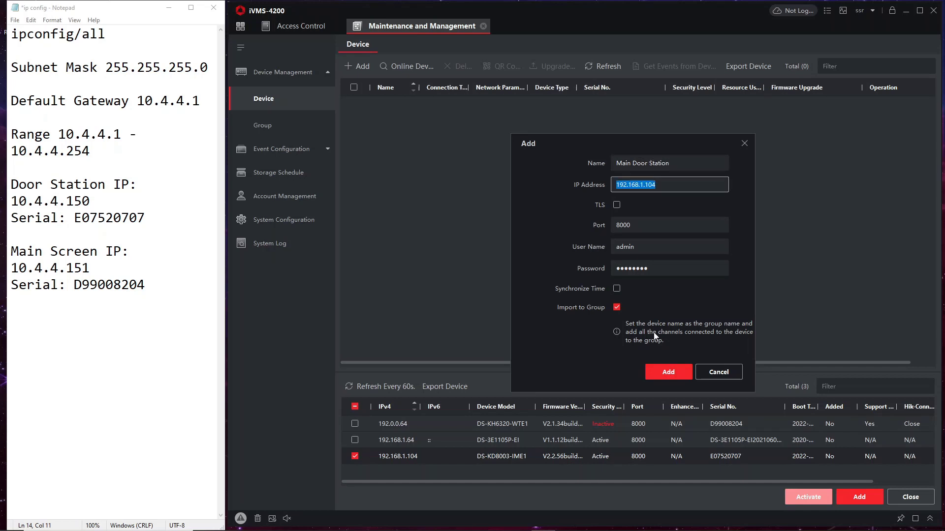
left_click(668, 372)
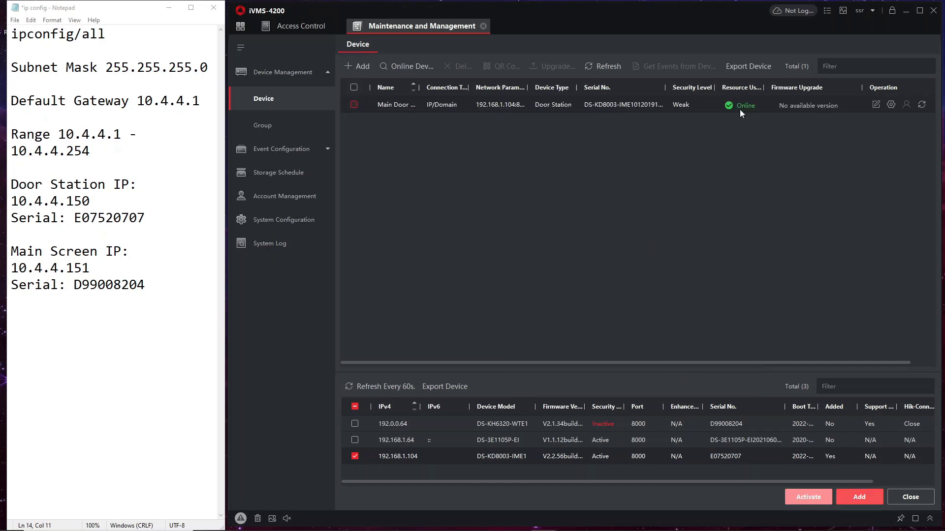
- Activate the indoor station at 192.0.0.64 with a new, confirmed password
left_click(356, 458)
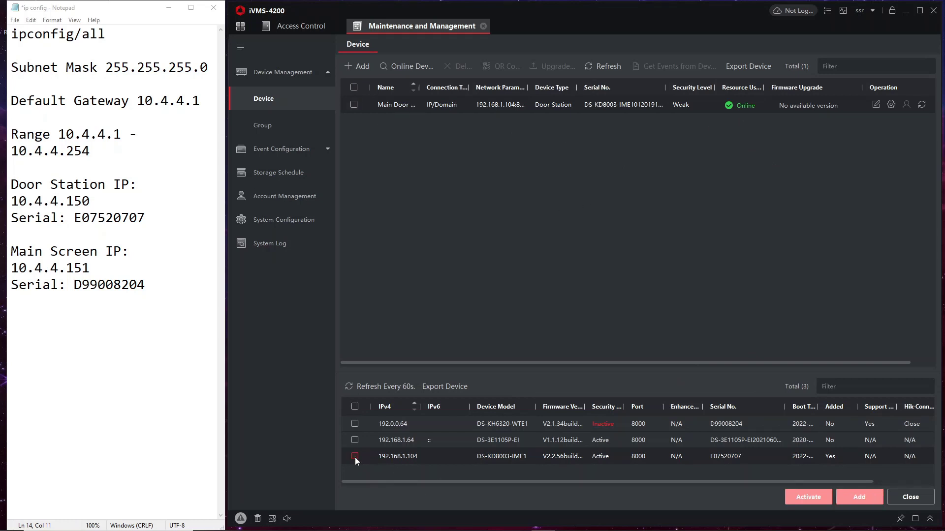
left_click(355, 424)
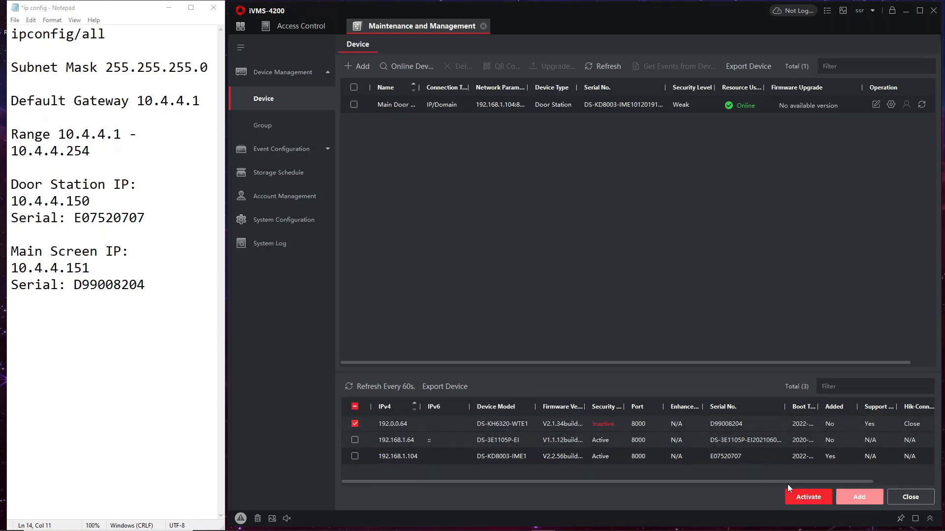
left_click(803, 497)
left_click(619, 215)
type("•••••••")
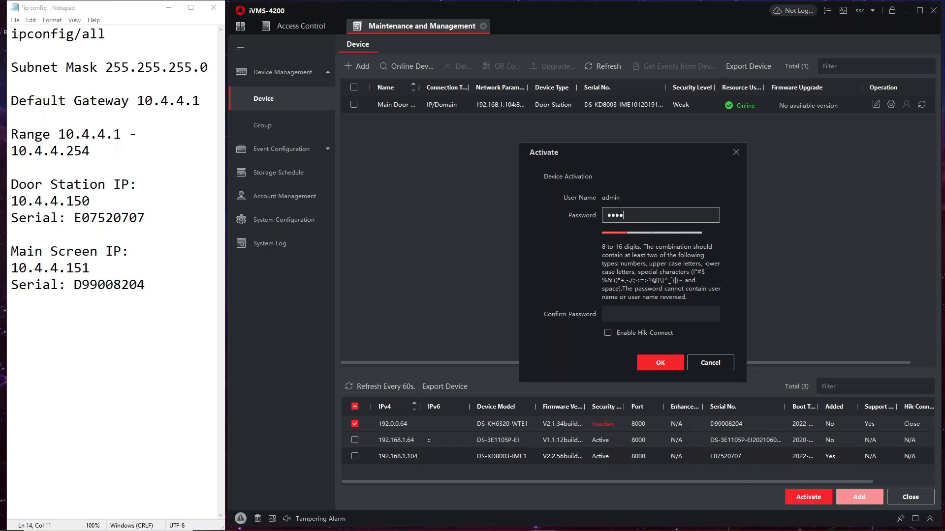
type("•")
key("Tab")
type("•••••")
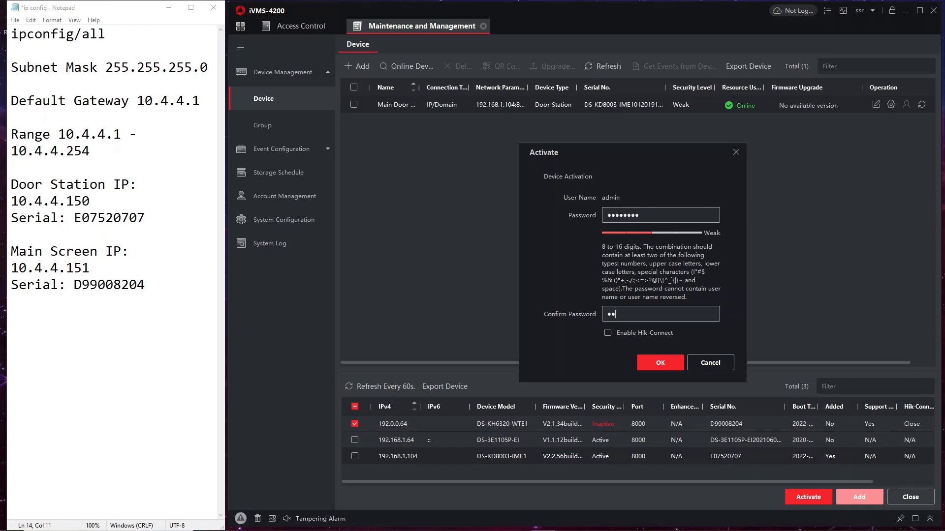
type("•••")
left_click(645, 364)
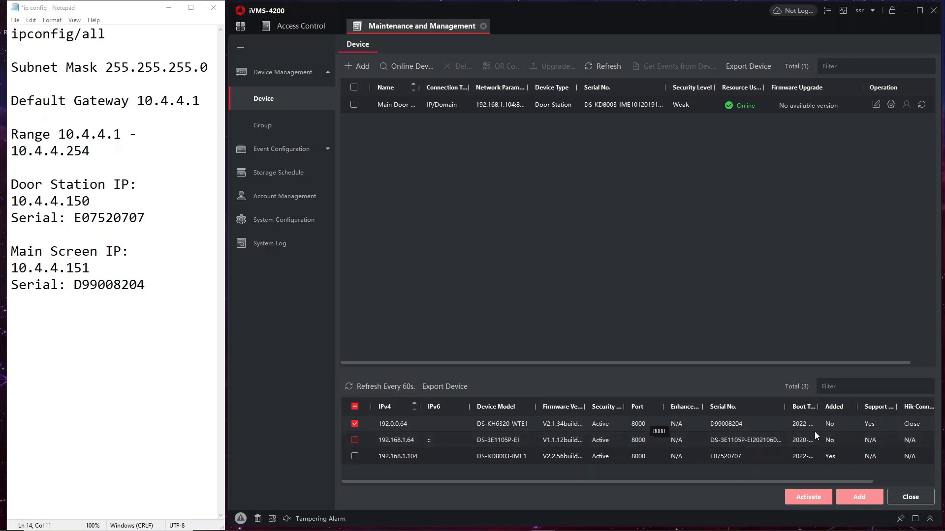
- Switch the indoor station to DHCP addressing, confirming with the device password
left_click_drag(758, 483, 818, 483)
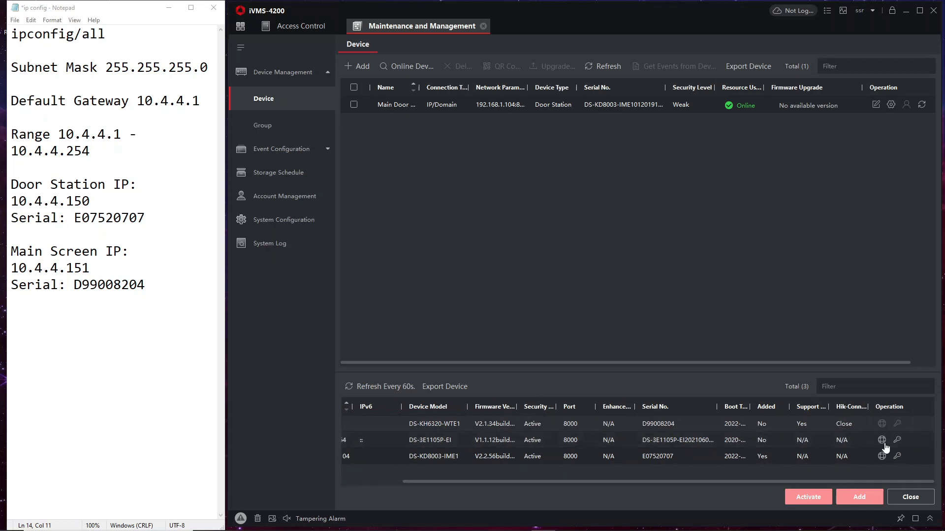
left_click(882, 424)
left_click(720, 145)
left_click(751, 269)
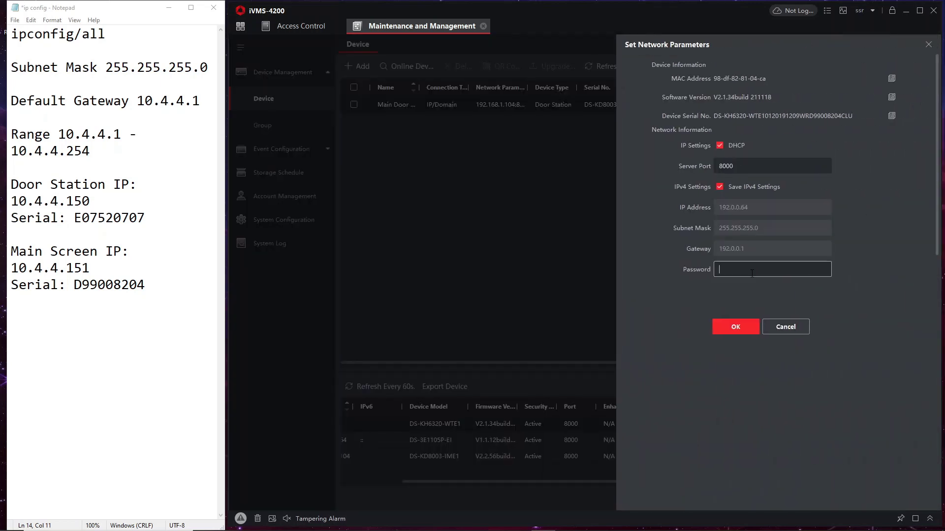
type("********")
left_click(735, 326)
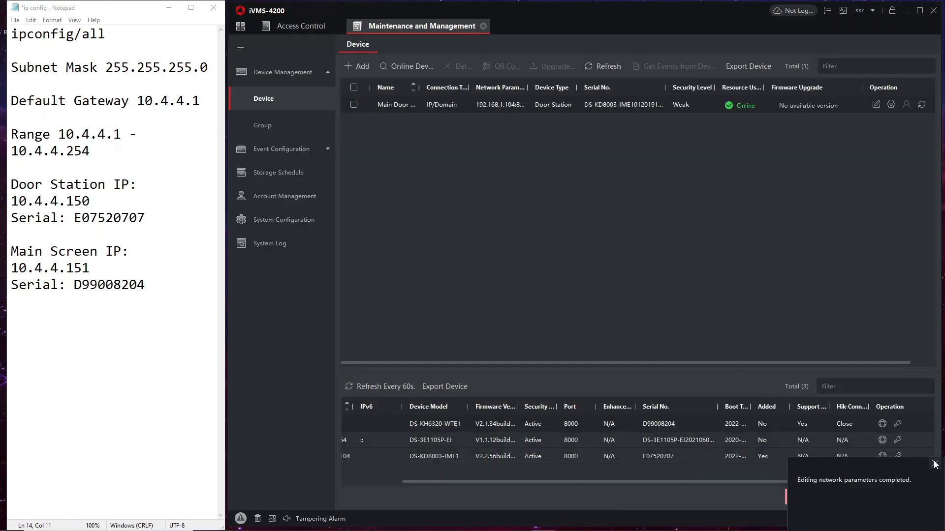
- Refresh the list, add 192.168.1.105 as 'Internal Screen', then open Main Door's remote configuration
left_click_drag(735, 481, 444, 461)
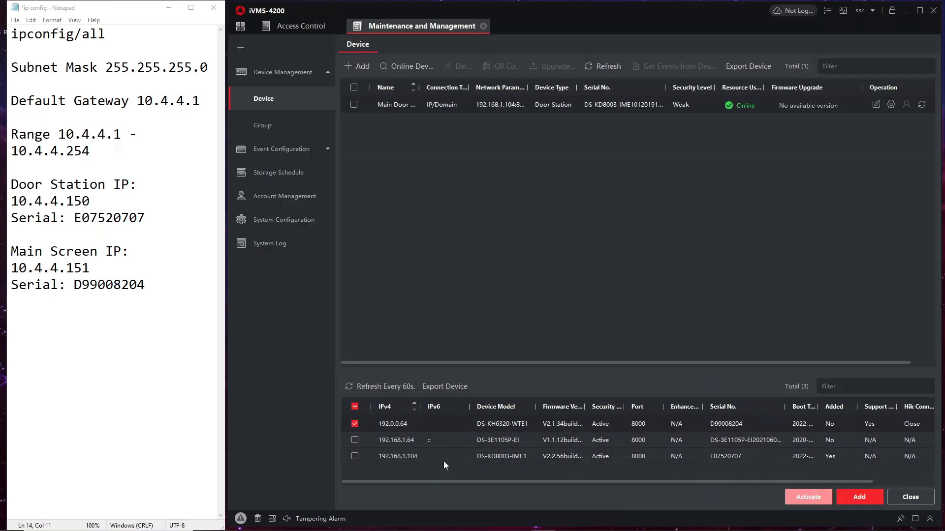
left_click(363, 387)
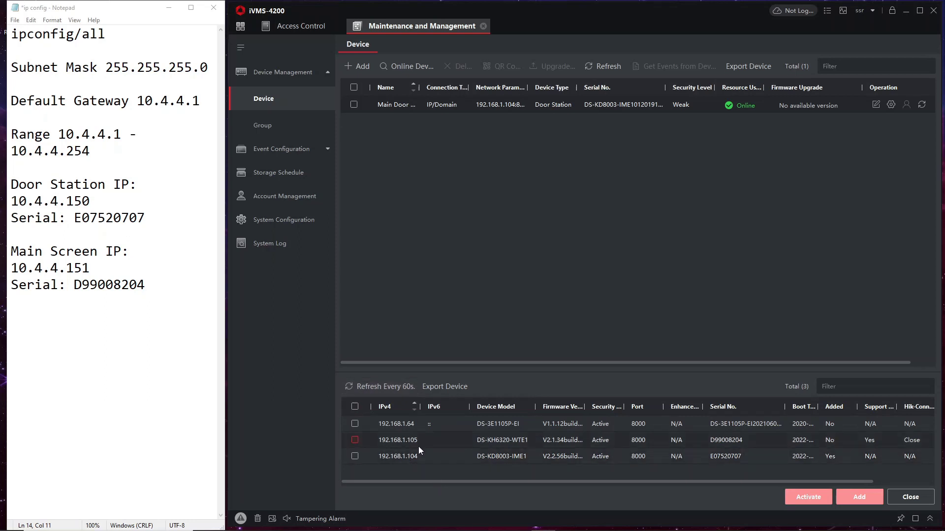
left_click(354, 440)
left_click(859, 497)
left_click(660, 156)
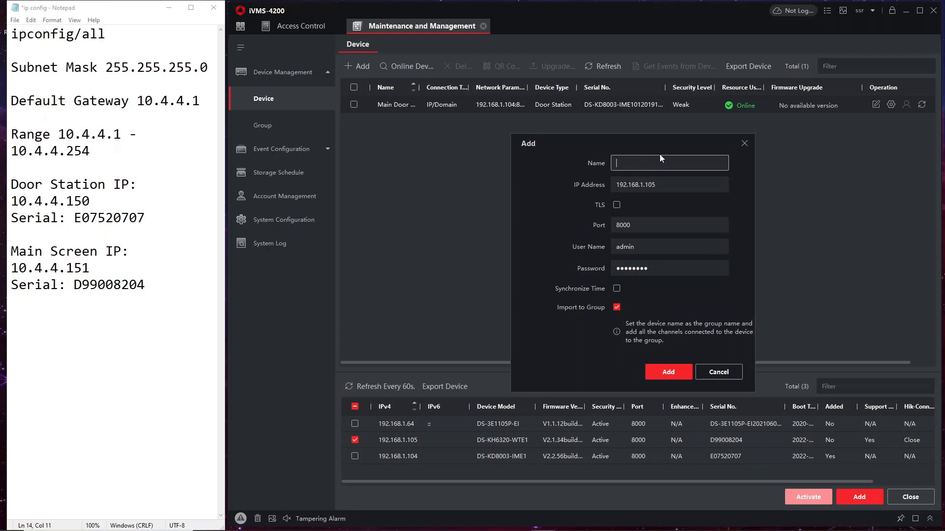
type("internal Screen")
left_click(618, 157)
key("BackSpace")
type("I")
left_click(667, 372)
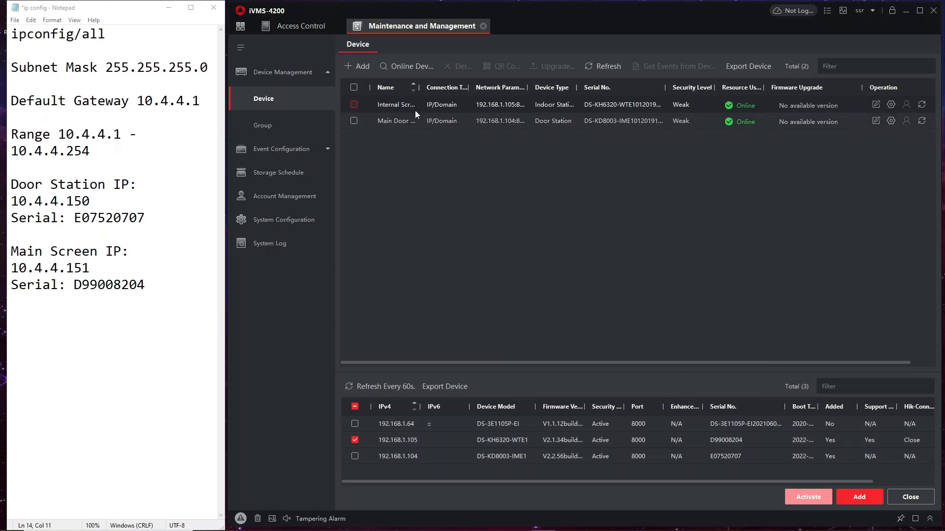
left_click(890, 121)
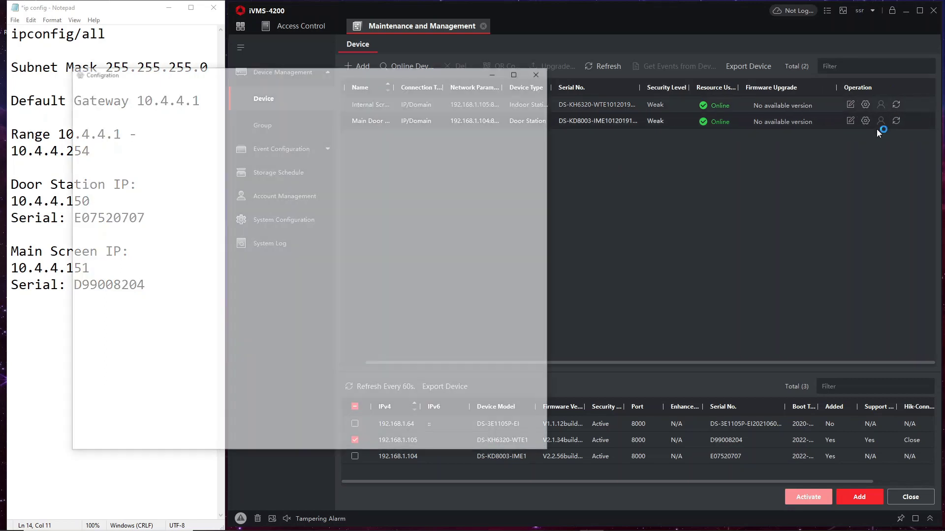
- On the door station's device management page, start linking an indoor station and enter its passwords
left_click_drag(388, 77, 607, 137)
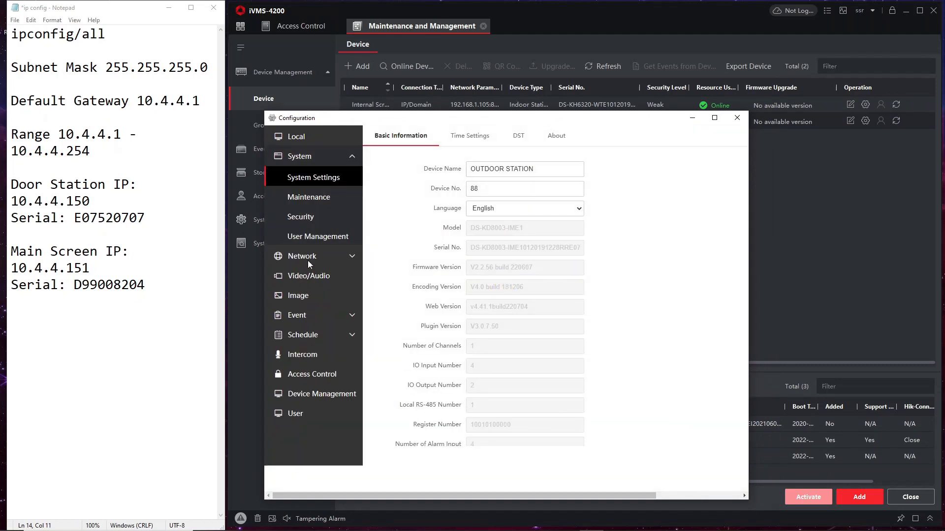
left_click(308, 394)
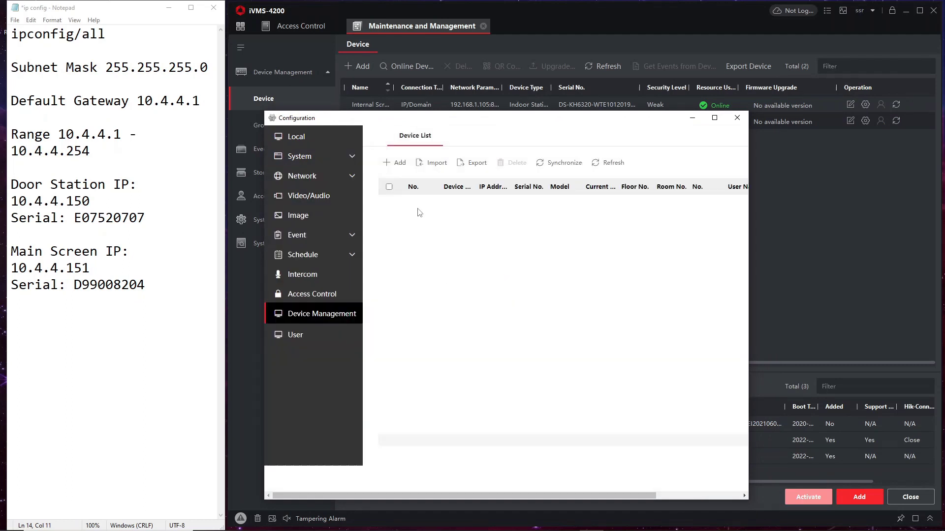
left_click(401, 167)
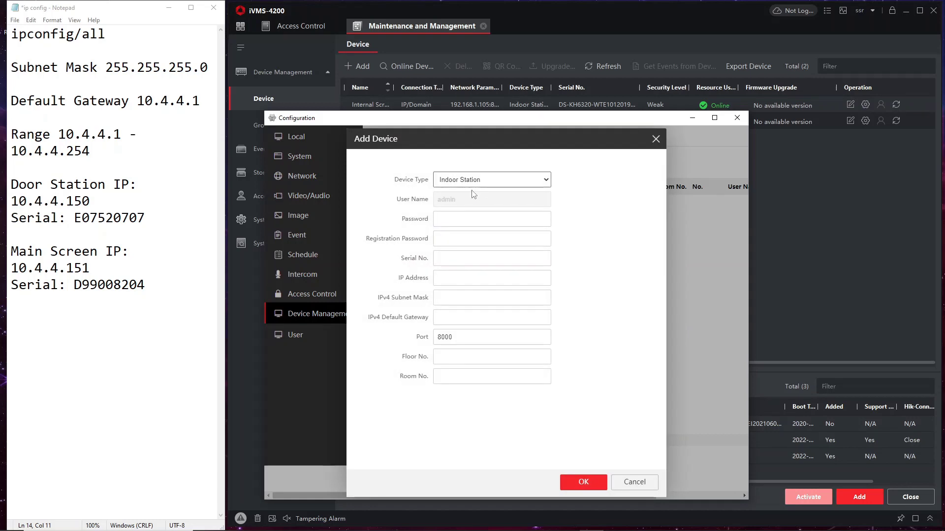
left_click(466, 219)
type("admin")
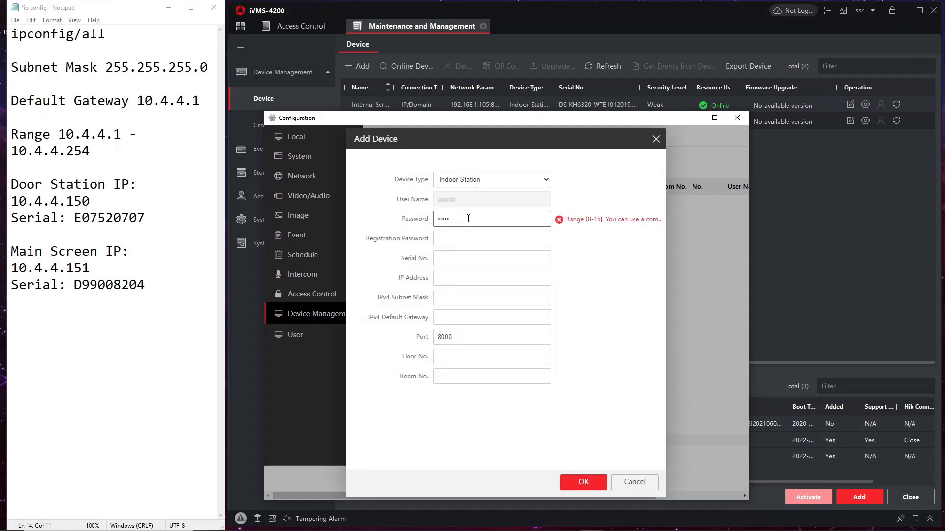
type("123")
key("Tab")
type("ad")
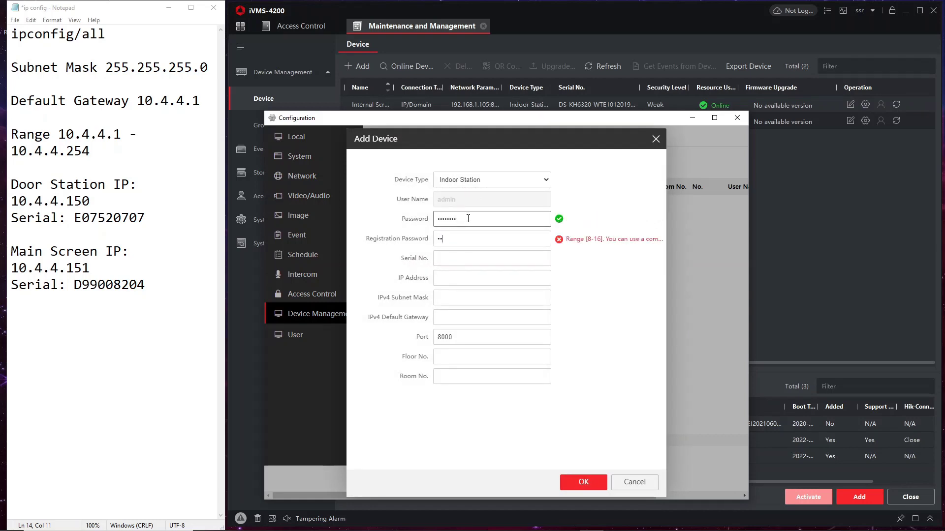
type("min123")
key("Tab")
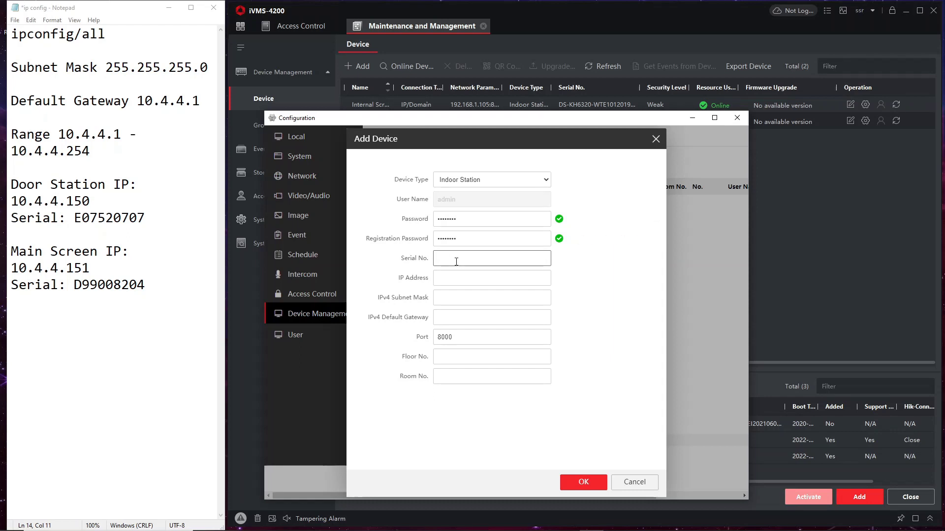
- Fill in serial D99008204 and IP 10.4.4.151, copied from the notes
left_click(123, 196)
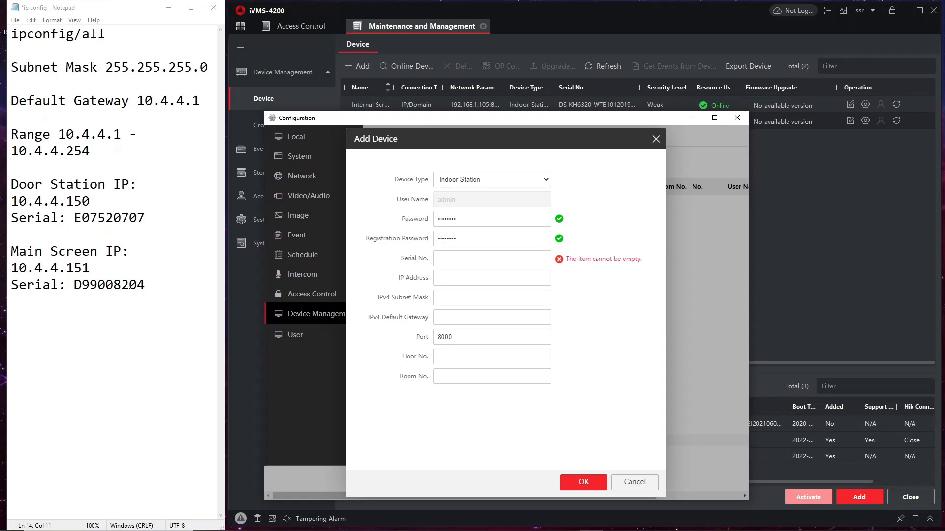
left_click_drag(145, 284, 74, 285)
key("ctrl+c")
left_click(443, 258)
key("ctrl+v")
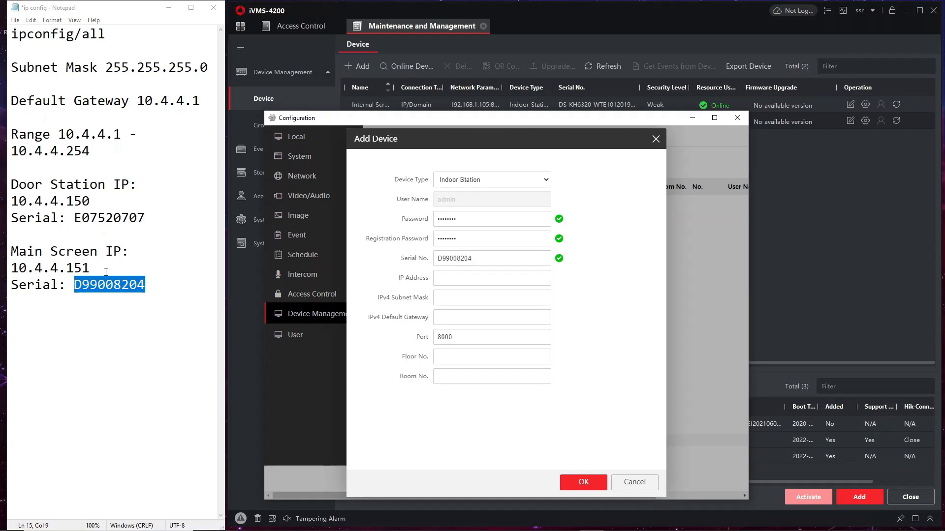
left_click_drag(94, 269, 11, 268)
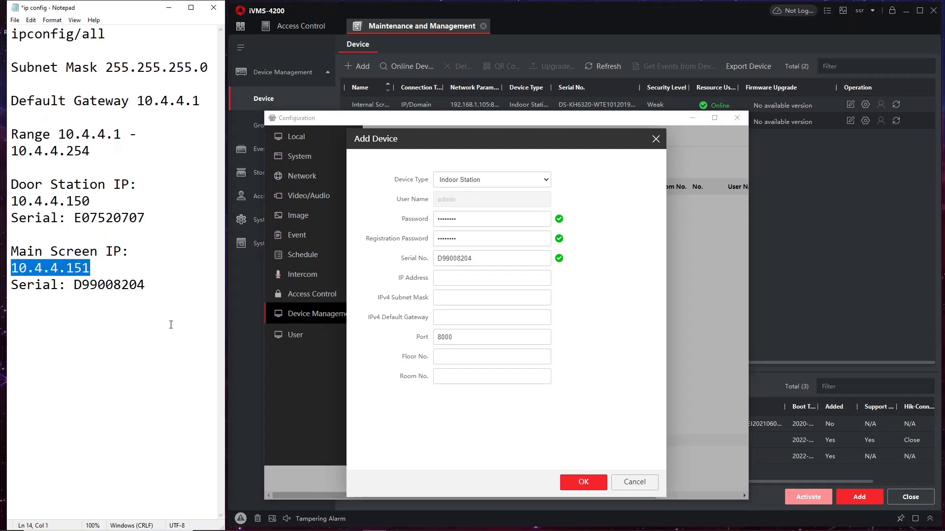
key("ctrl+c")
left_click(468, 278)
key("ctrl+v")
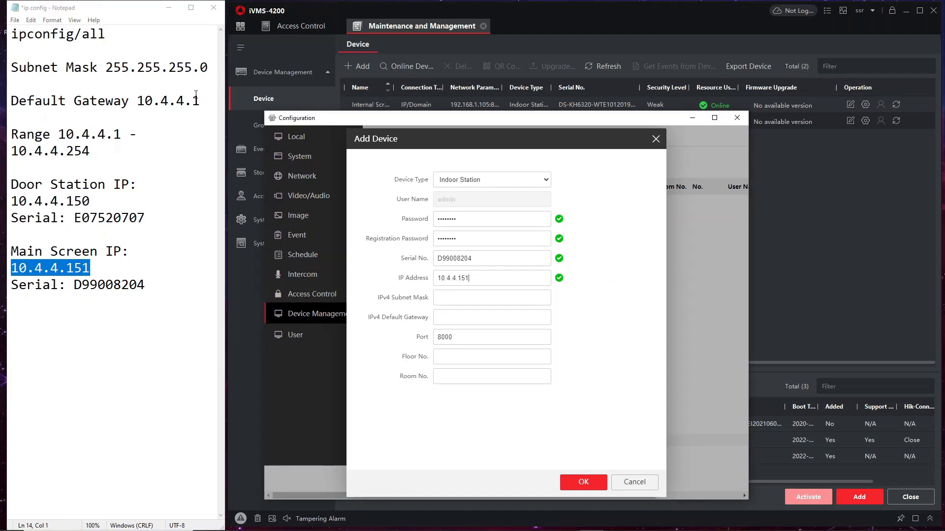
- Enter subnet 255.255.255.0, gateway 10.4.4.1, floor 1 and room 1, and confirm the indoor station
left_click_drag(209, 67, 105, 68)
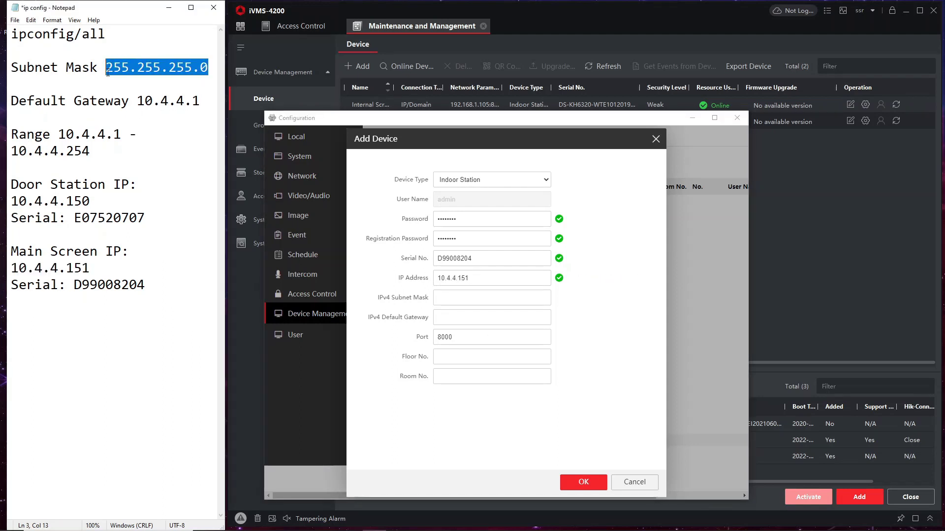
key("ctrl+c")
left_click(459, 300)
key("ctrl+v")
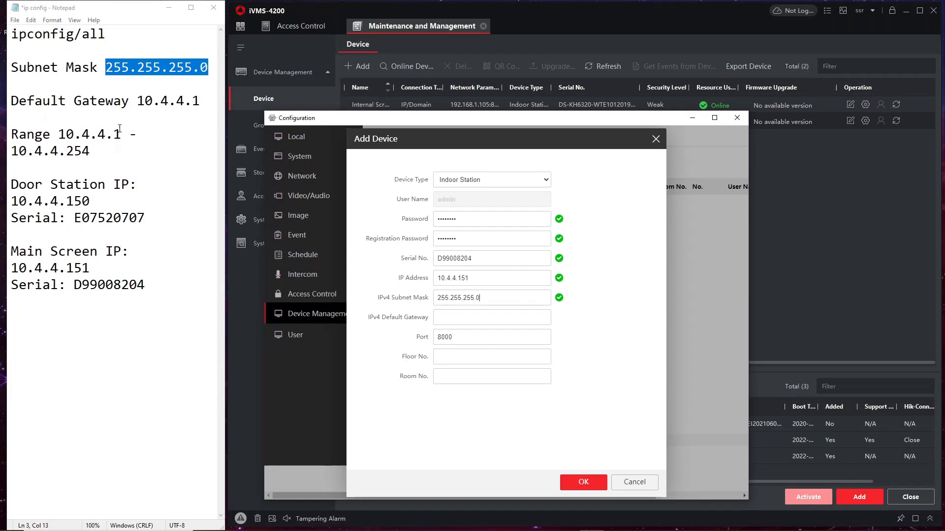
left_click_drag(197, 100, 137, 100)
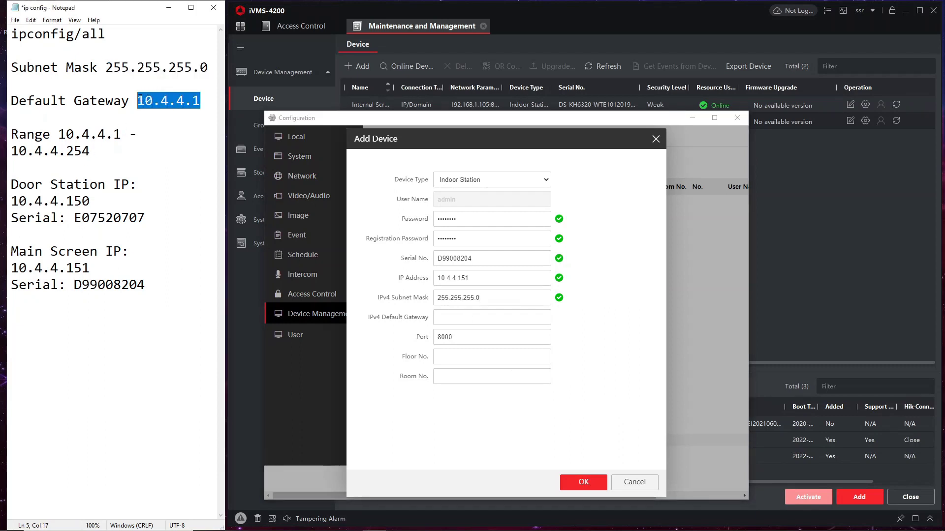
key("ctrl+c")
left_click(461, 323)
key("ctrl+v")
left_click(459, 356)
left_click(462, 376)
type("1")
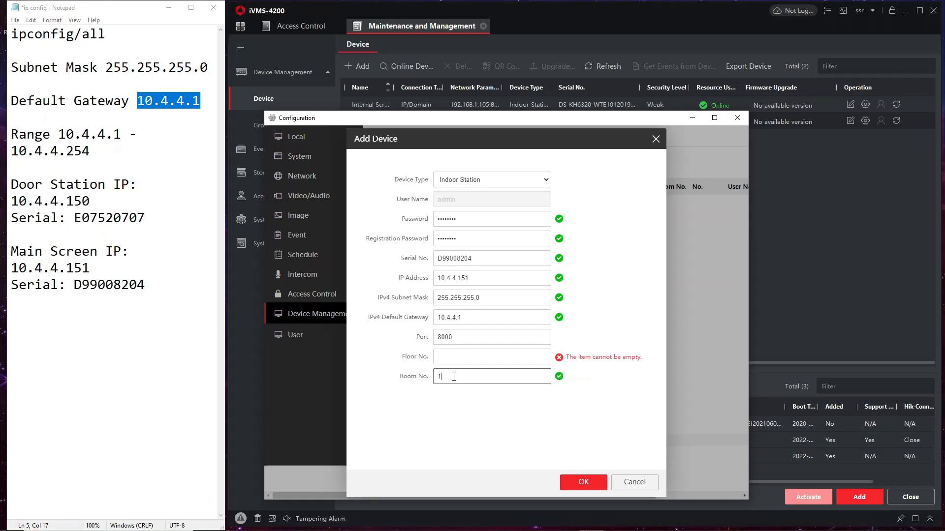
left_click(463, 356)
type("1")
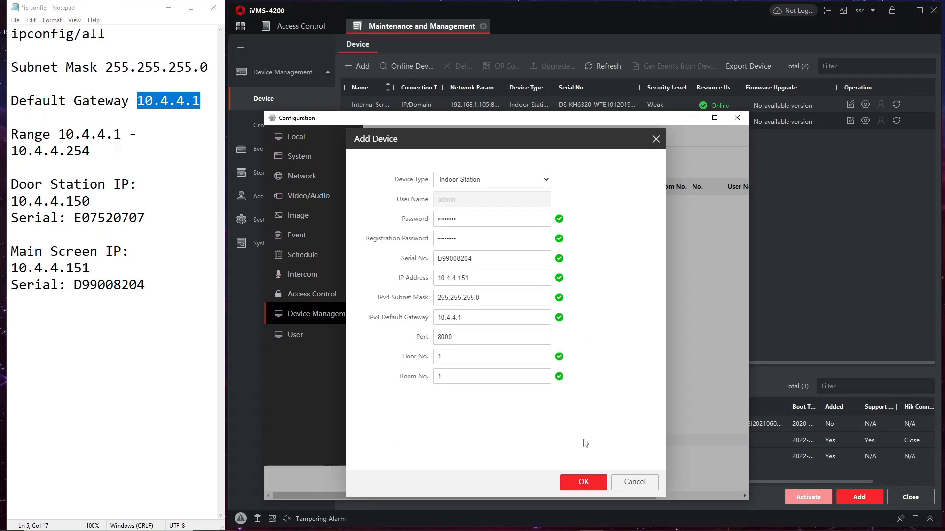
left_click(590, 483)
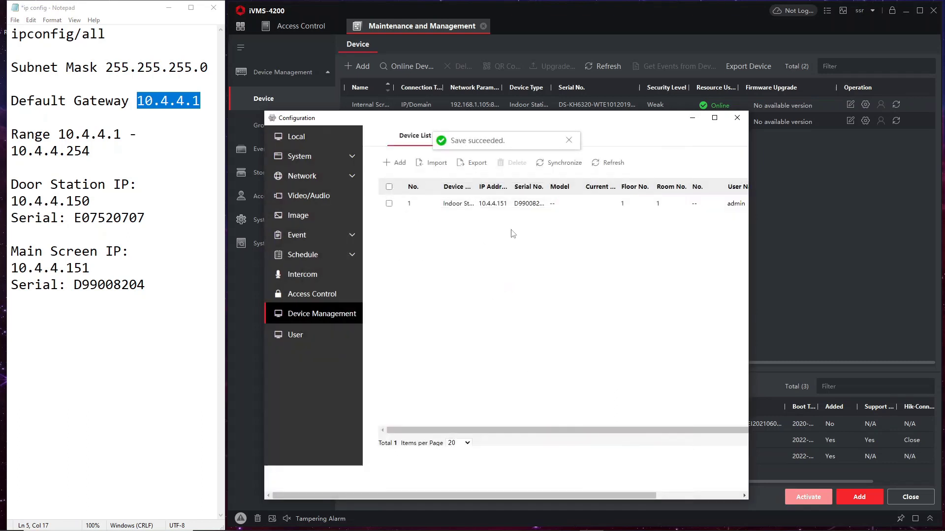
- Close the configuration window and delete the existing Internal Screen device entry
left_click_drag(748, 223, 876, 219)
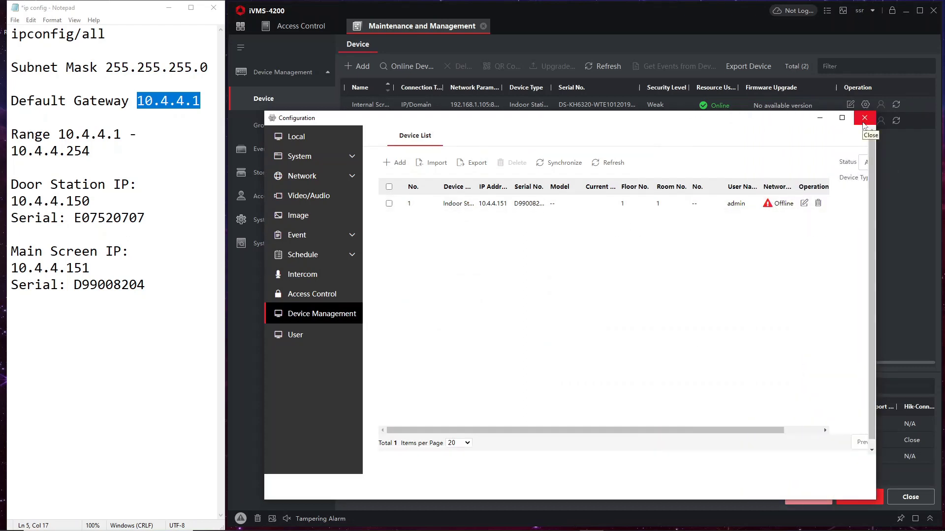
left_click(864, 119)
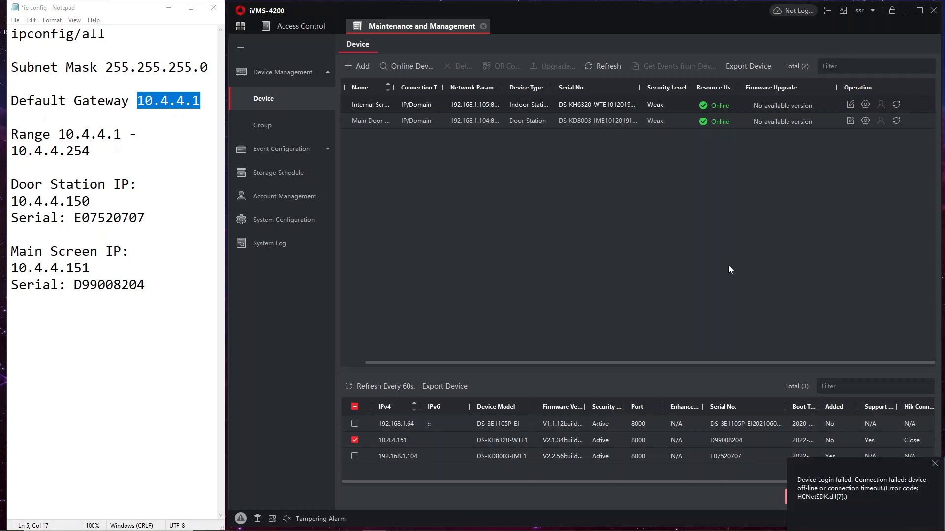
left_click(935, 464)
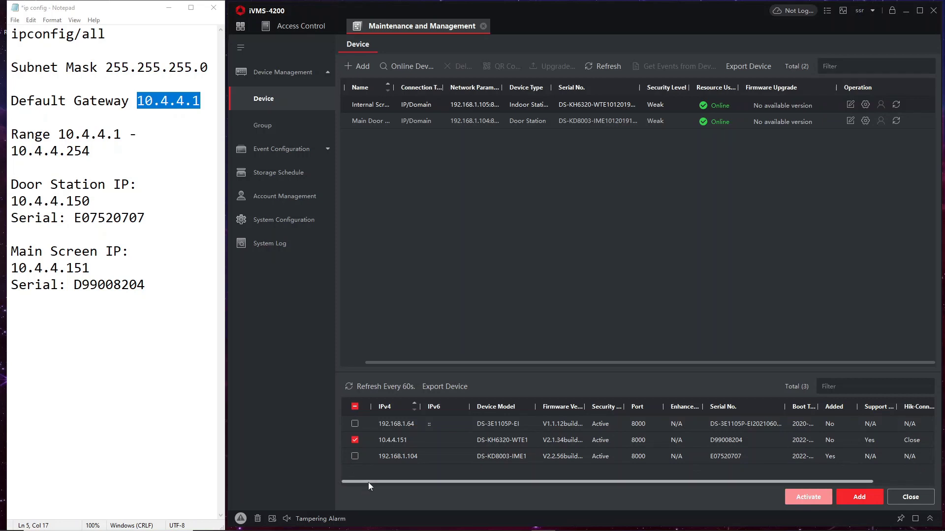
left_click(354, 441)
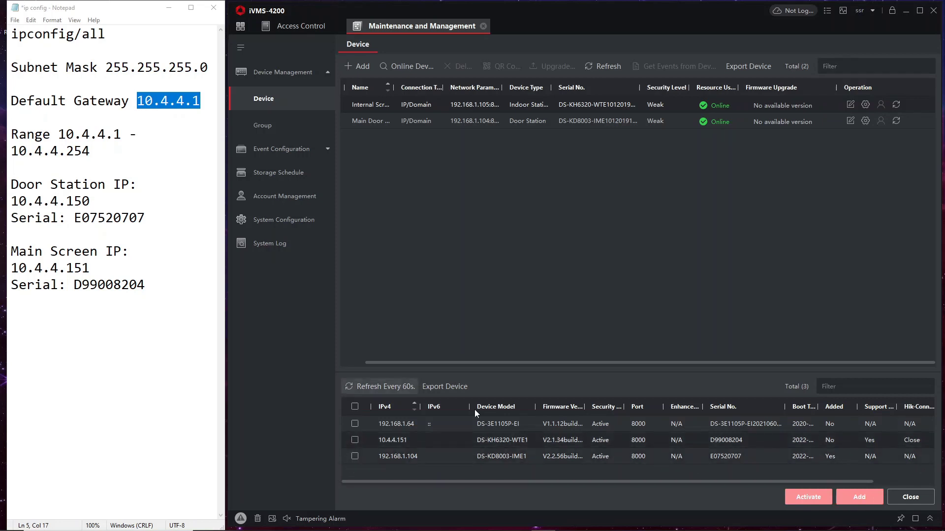
left_click(357, 441)
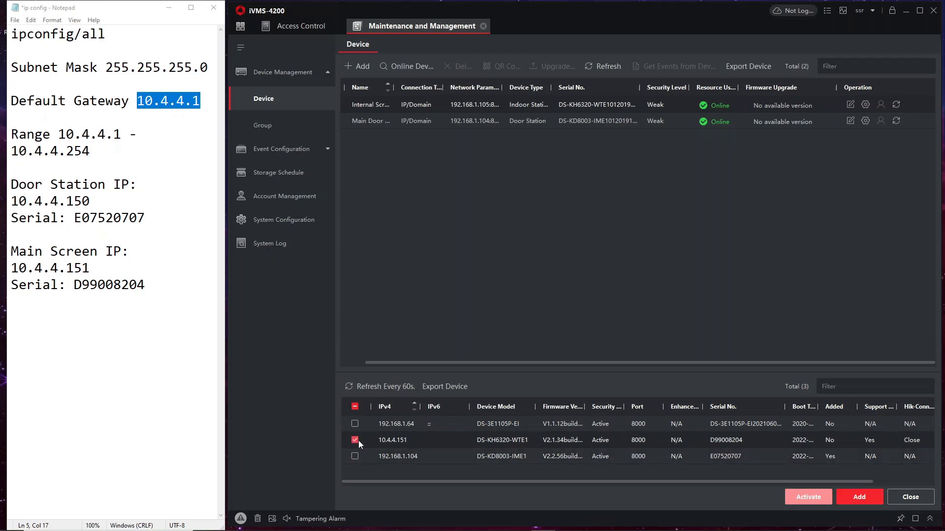
left_click_drag(474, 364, 412, 353)
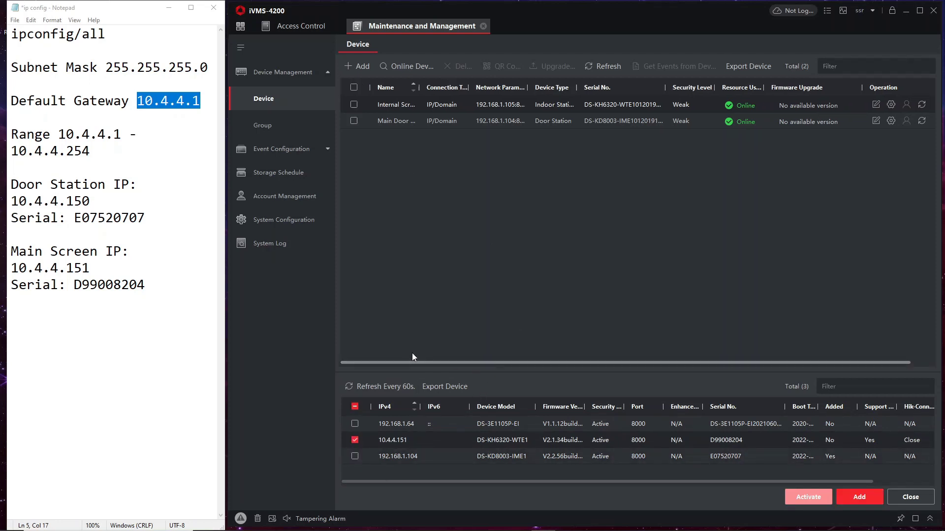
left_click(353, 105)
left_click(457, 66)
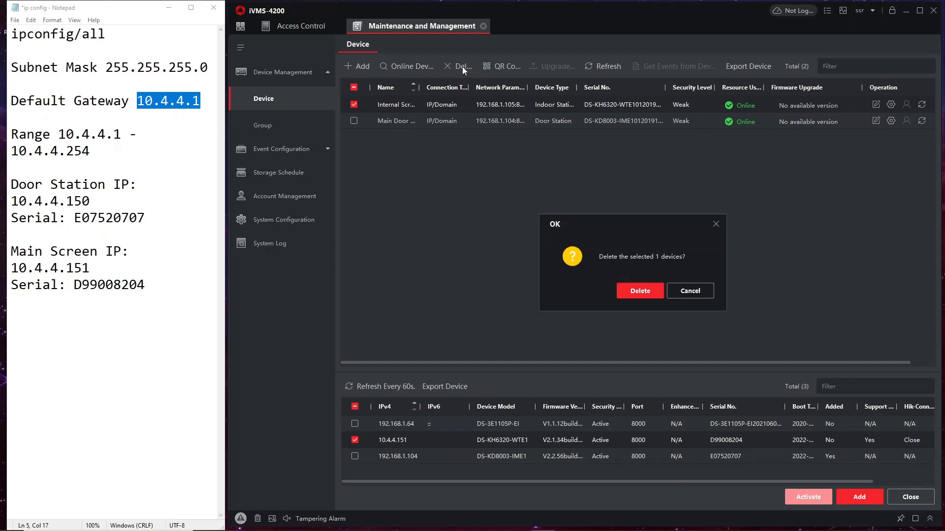
left_click(639, 288)
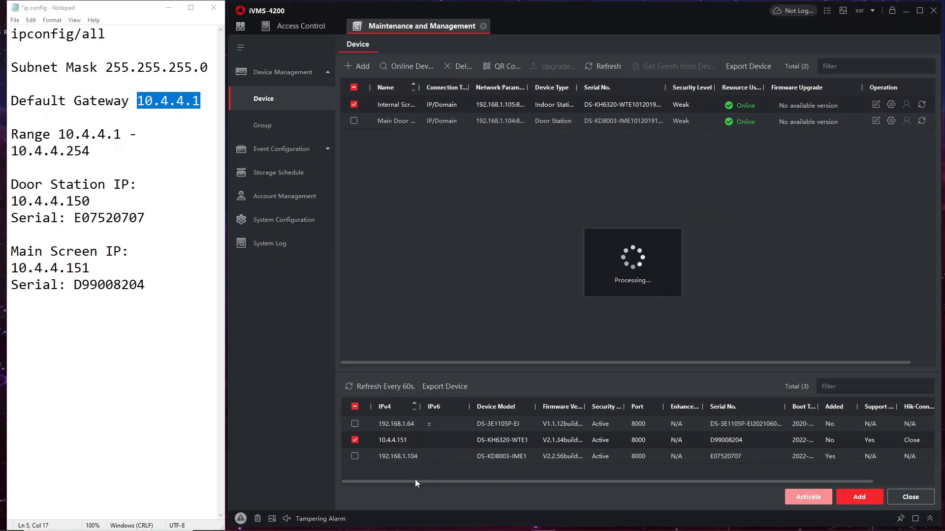
- Switch the DS-KH6320 indoor station to DHCP with its password, then refresh the online list
left_click_drag(414, 483, 898, 449)
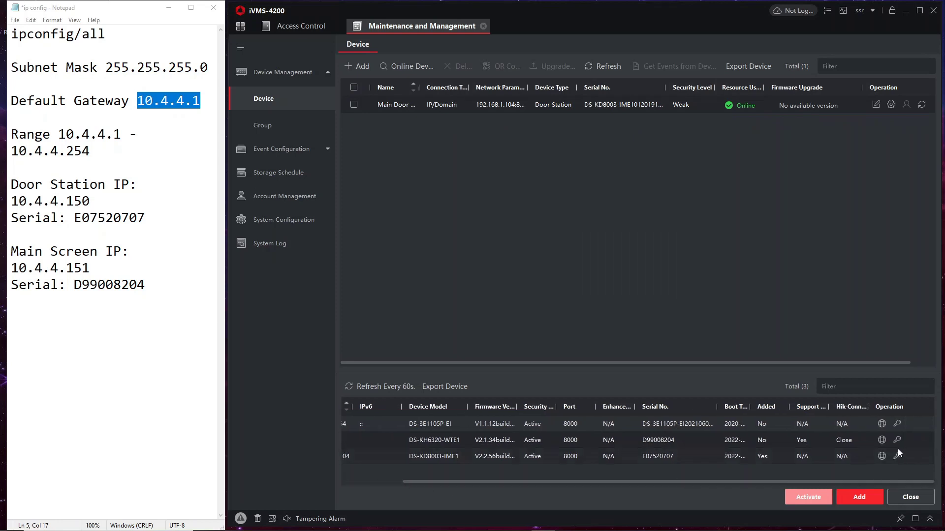
left_click(897, 439)
left_click(731, 145)
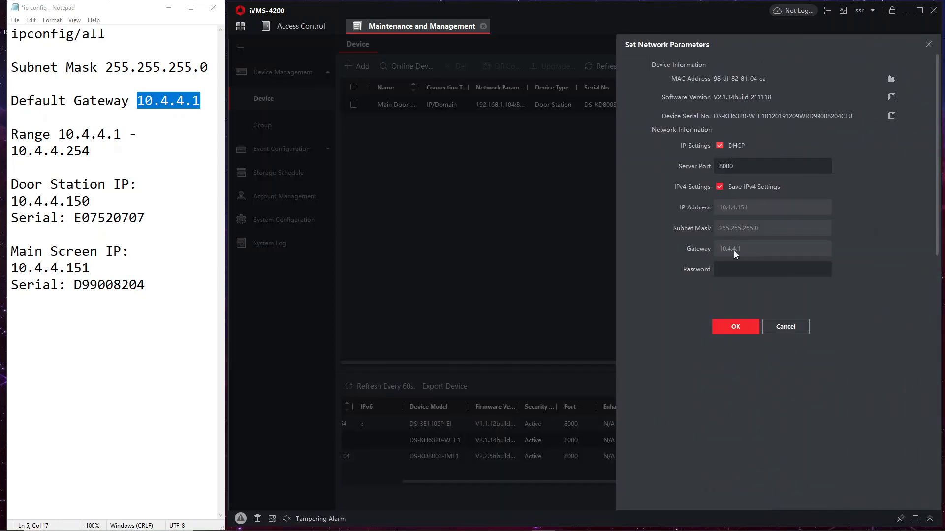
left_click(745, 266)
type("•••••••")
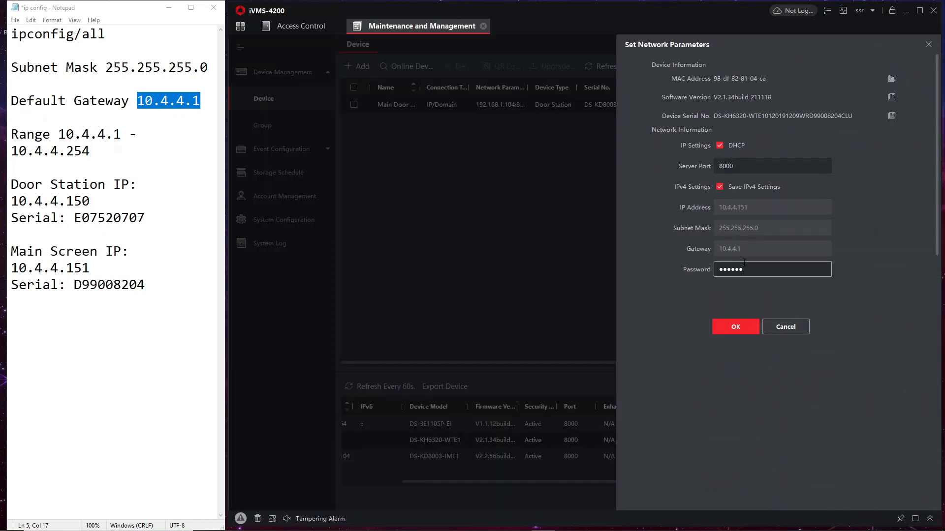
left_click(734, 322)
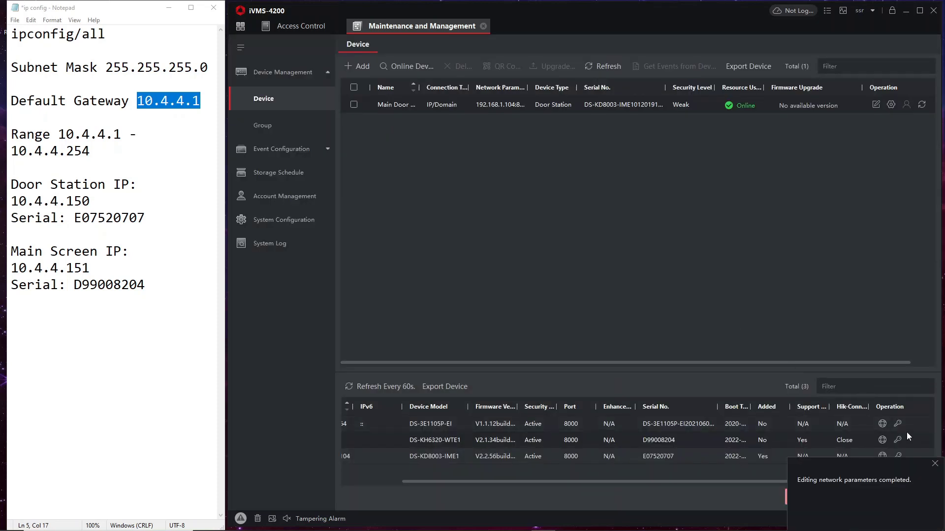
left_click(935, 464)
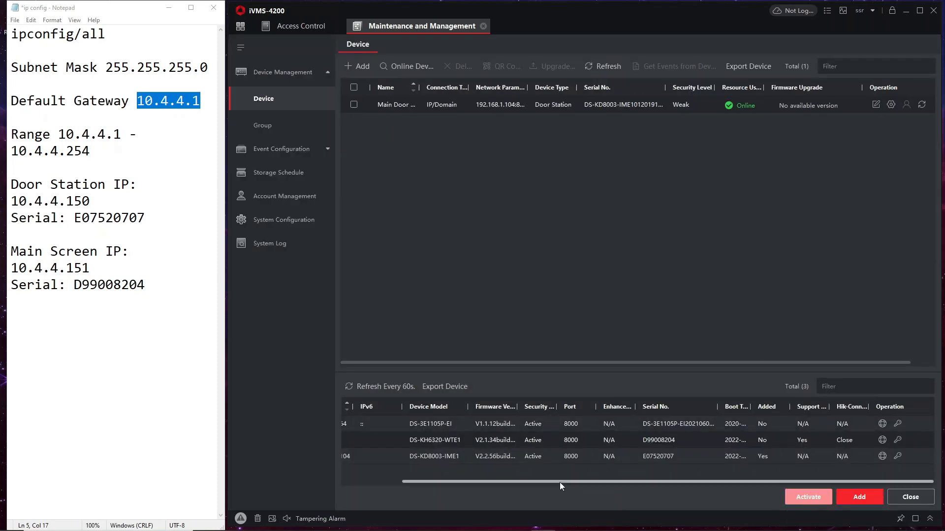
left_click_drag(560, 483, 447, 474)
left_click(390, 389)
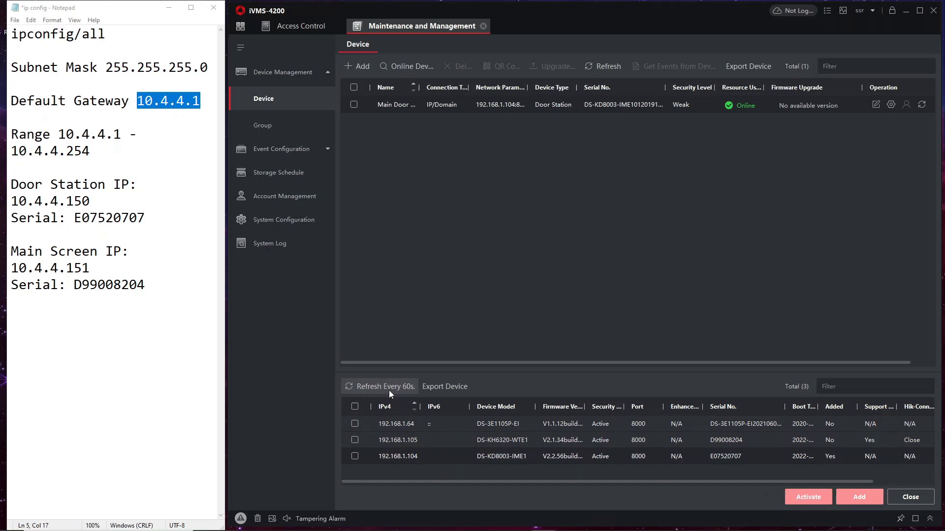
- Add 192.168.1.105 back as Internal Screen and open its remote configuration
left_click(349, 441)
left_click(859, 498)
left_click(641, 165)
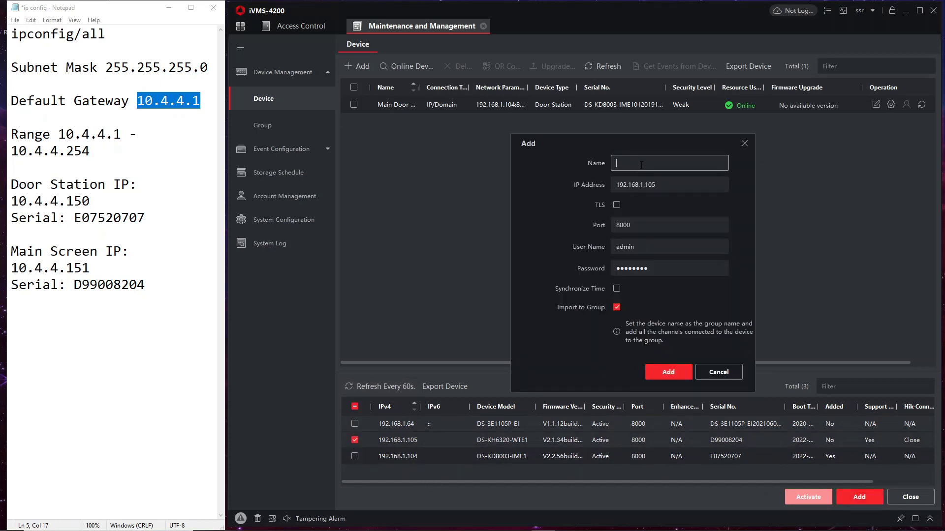
type("ion")
type("ernal Screen")
left_click(669, 373)
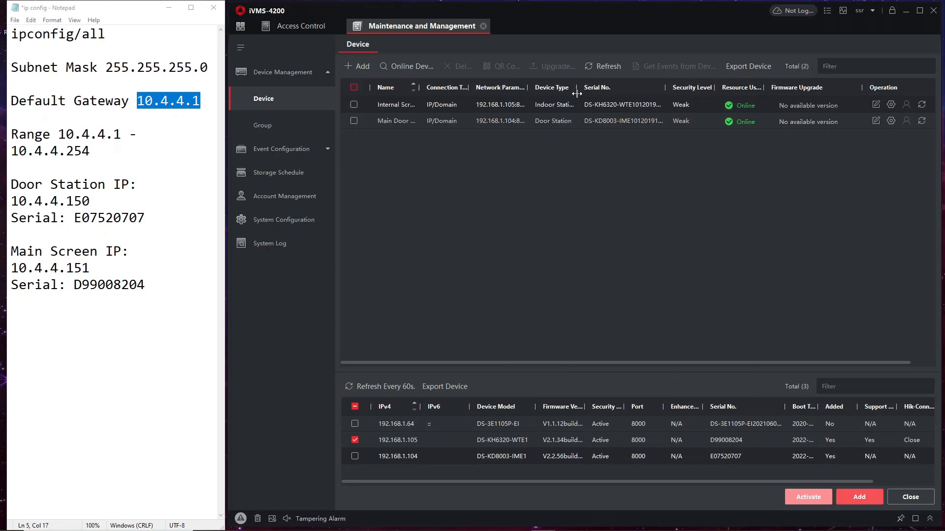
left_click(886, 100)
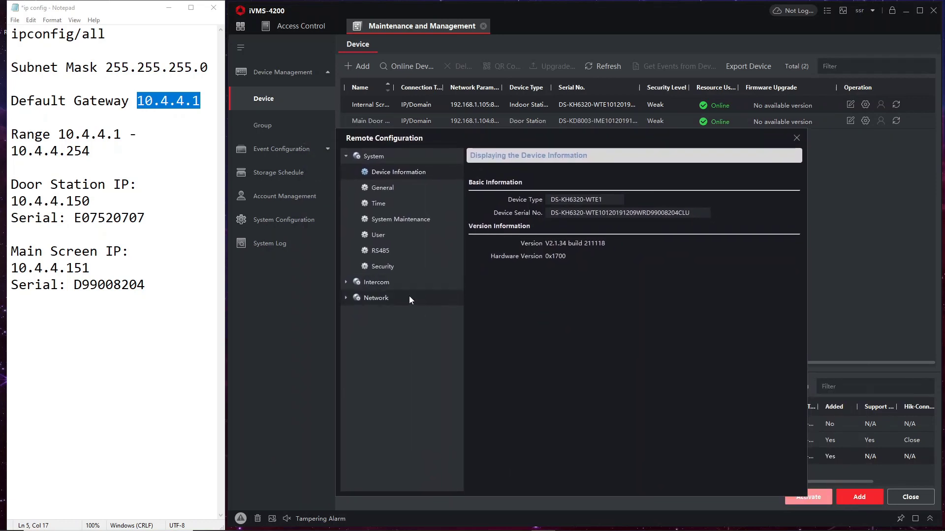
- In Group Network Settings, set door station IP 10.4.4.150 and a registration password, save, and close
left_click(392, 296)
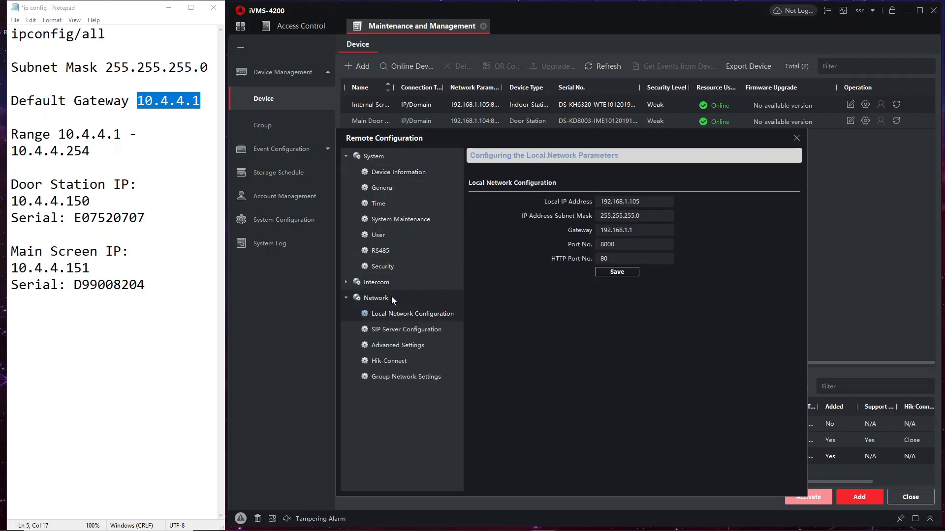
left_click(392, 375)
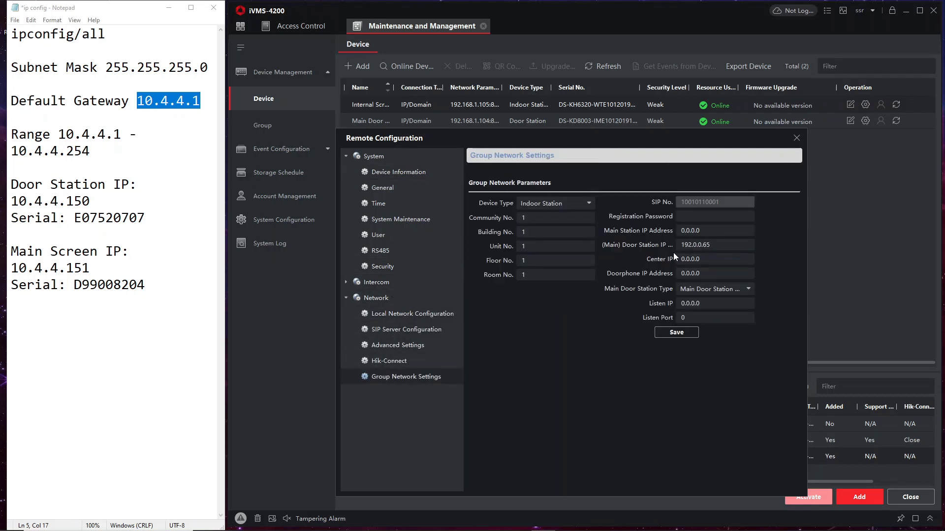
left_click_drag(712, 245, 676, 248)
left_click_drag(91, 202, 21, 204)
key("ctrl+c")
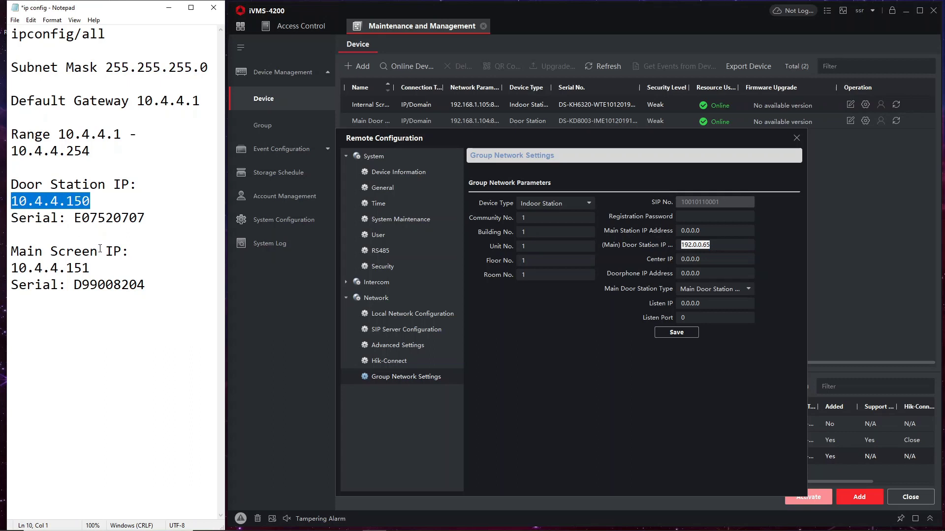
left_click(756, 252)
key("ctrl+v")
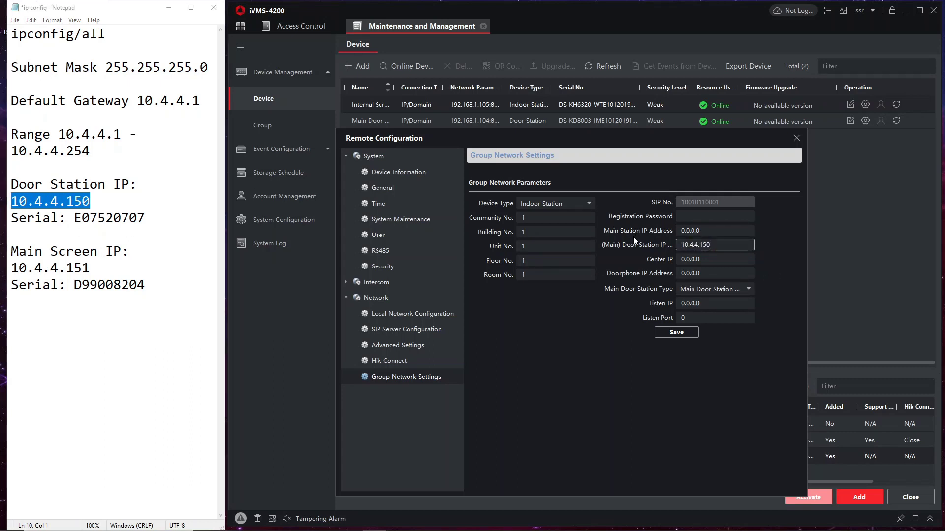
left_click(693, 216)
type("1234")
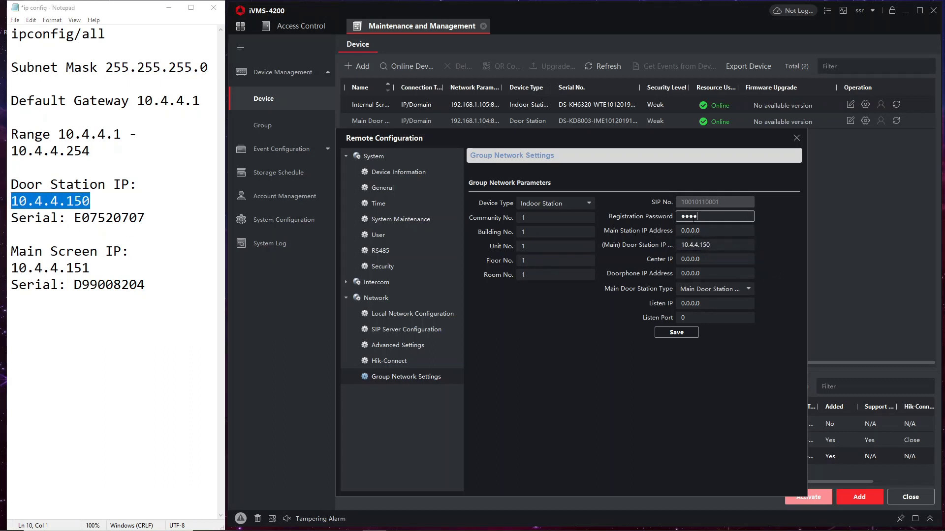
type("5678")
left_click(677, 333)
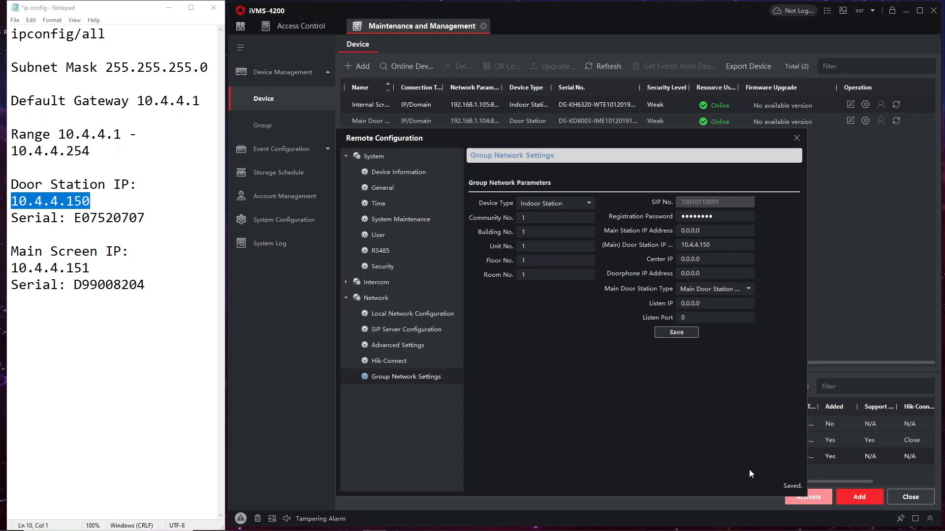
left_click(796, 138)
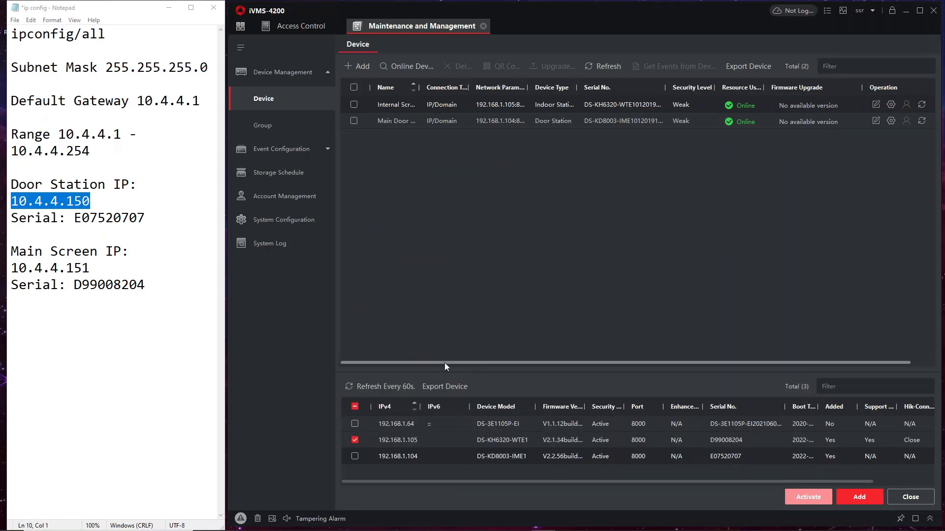
- Open the door station's remote configuration, widen the window, and view its Device Management page
left_click(890, 121)
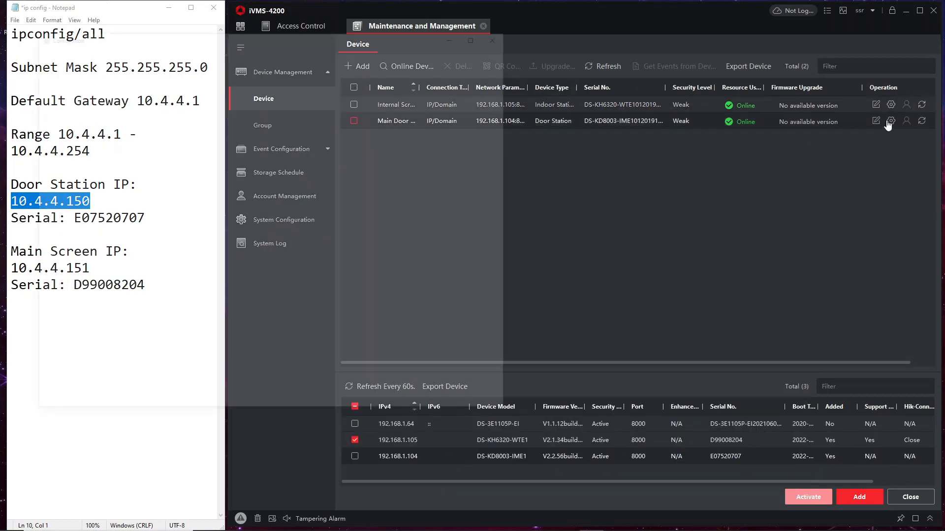
left_click_drag(378, 38, 526, 106)
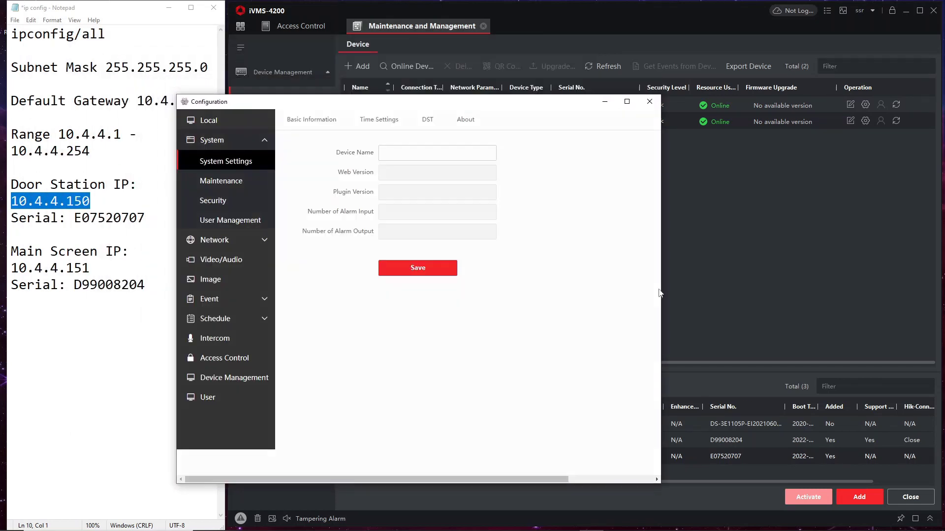
left_click_drag(661, 288, 772, 293)
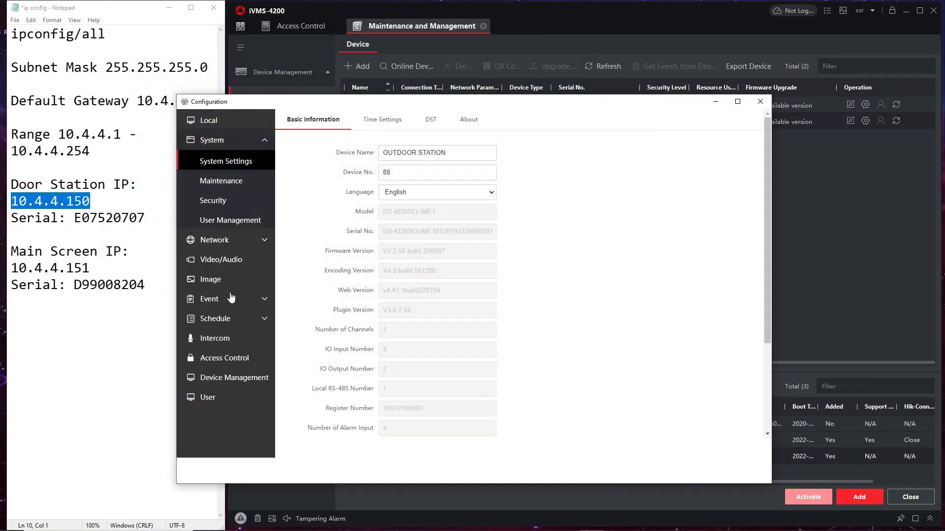
left_click(250, 380)
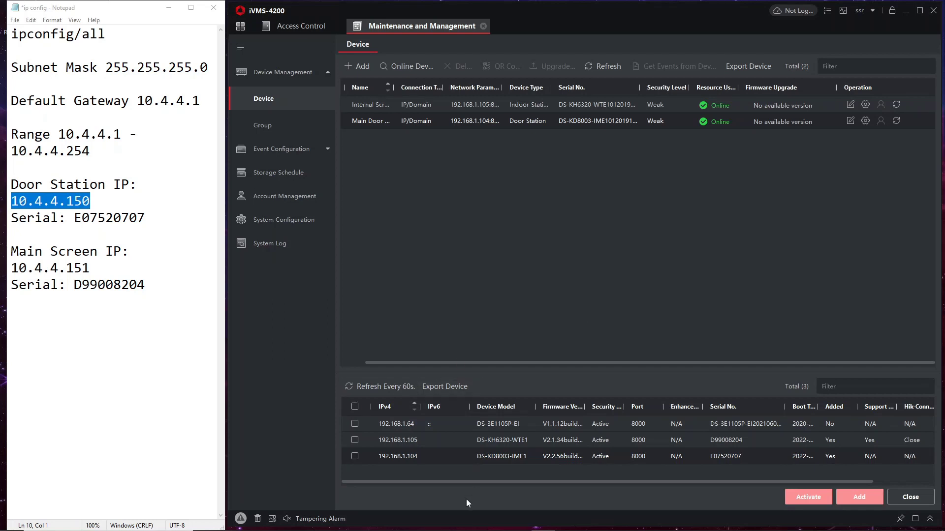
- Turn off DHCP on the DS-KD8003 door station and set its IP to 10.4.4.150
left_click(355, 456)
left_click_drag(433, 480, 695, 478)
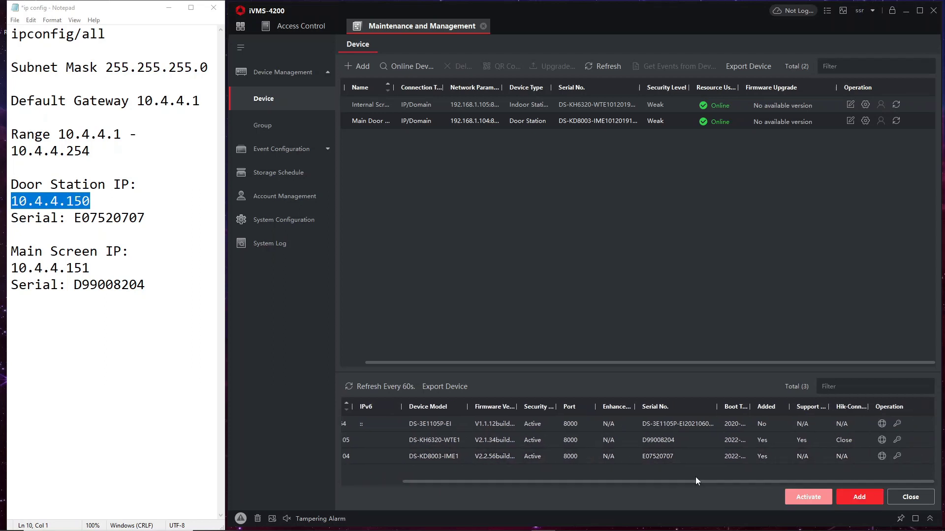
left_click(881, 457)
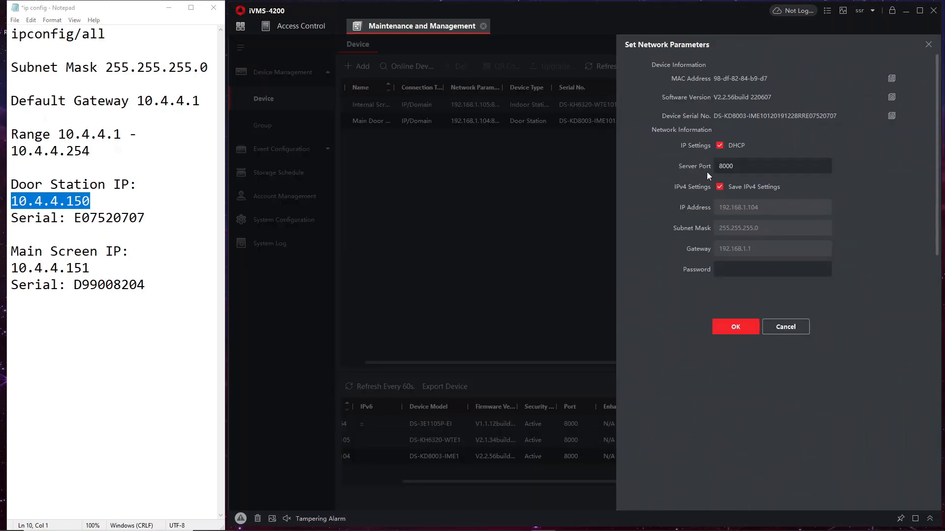
left_click(720, 146)
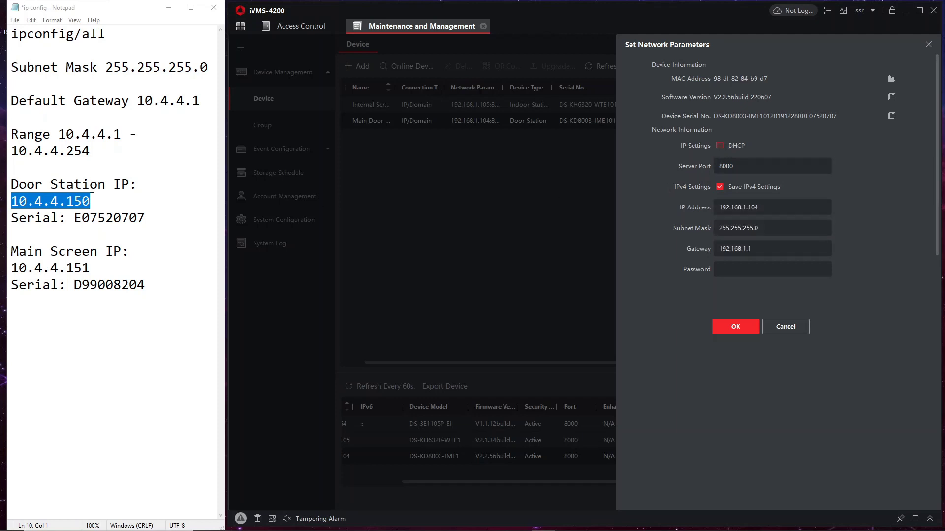
left_click_drag(91, 201, 8, 201)
key("ctrl+c")
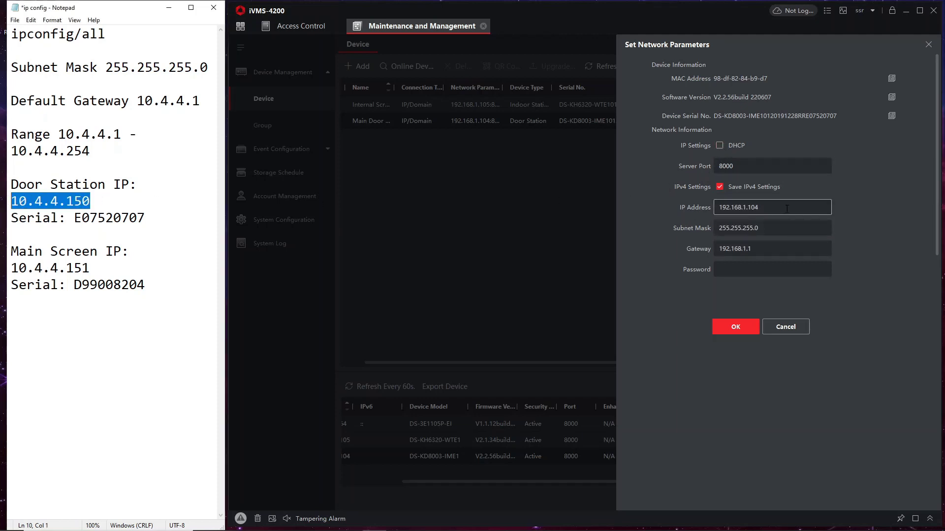
double_click(738, 207)
key("ctrl+v")
- Set the gateway to 10.4.4.1, enter the device password, and apply the static settings
left_click(759, 250)
double_click(759, 250)
key("ctrl+v")
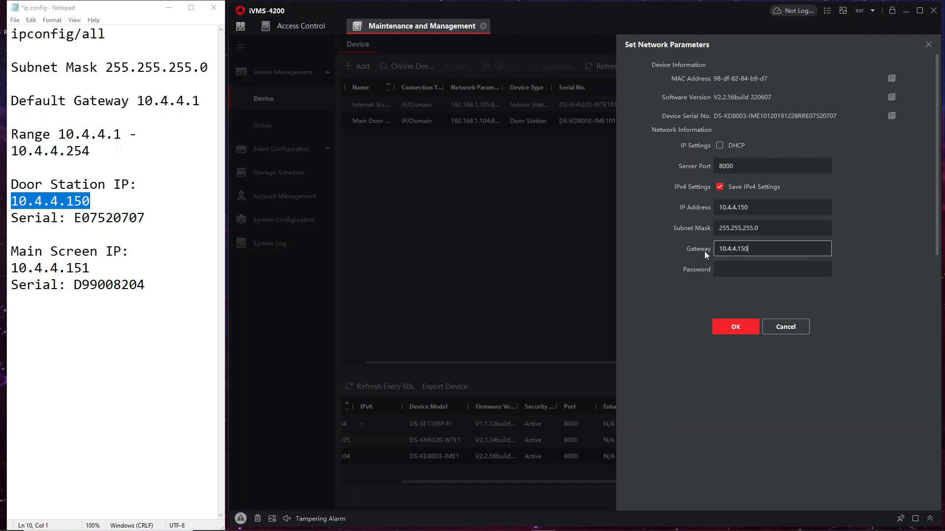
key("BackSpace")
key("BackSpace")
type("1")
key("Tab")
type("ad")
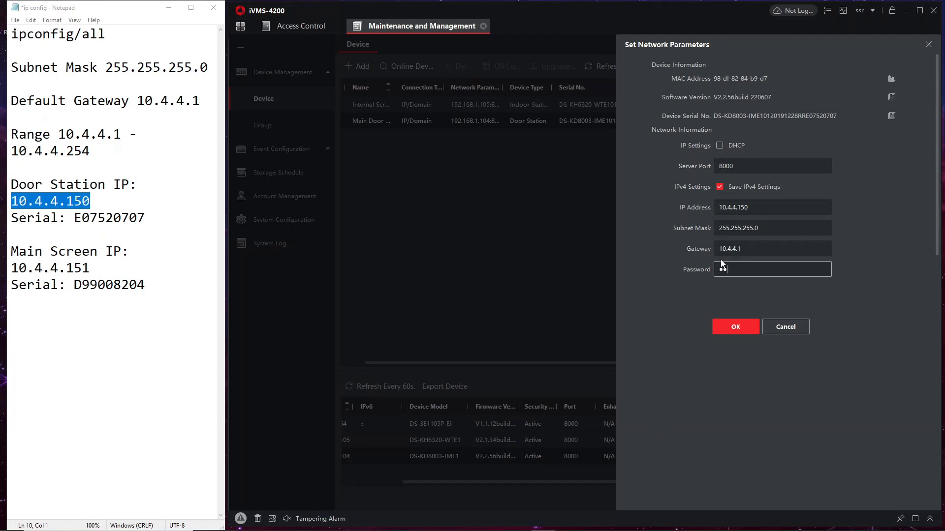
type("min1")
left_click(724, 322)
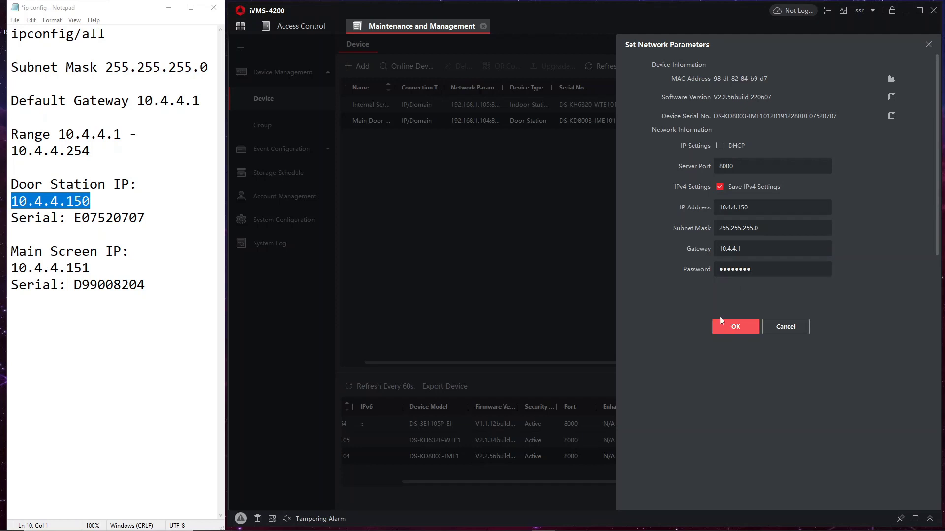
left_click(935, 464)
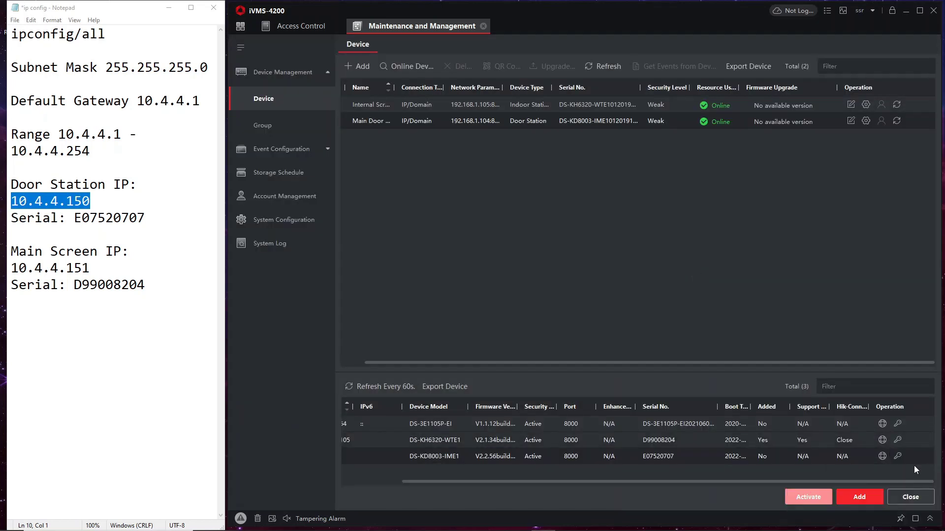
left_click_drag(807, 481, 408, 480)
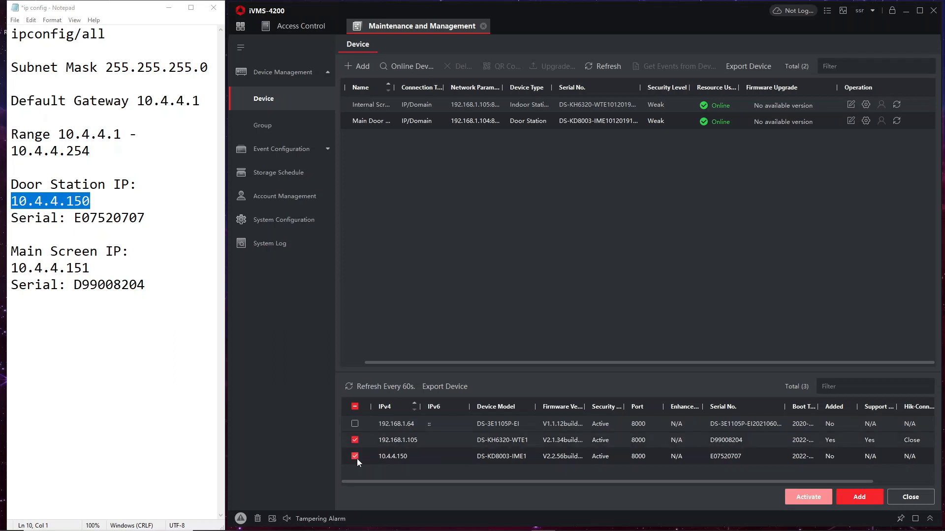
left_click_drag(798, 482, 908, 462)
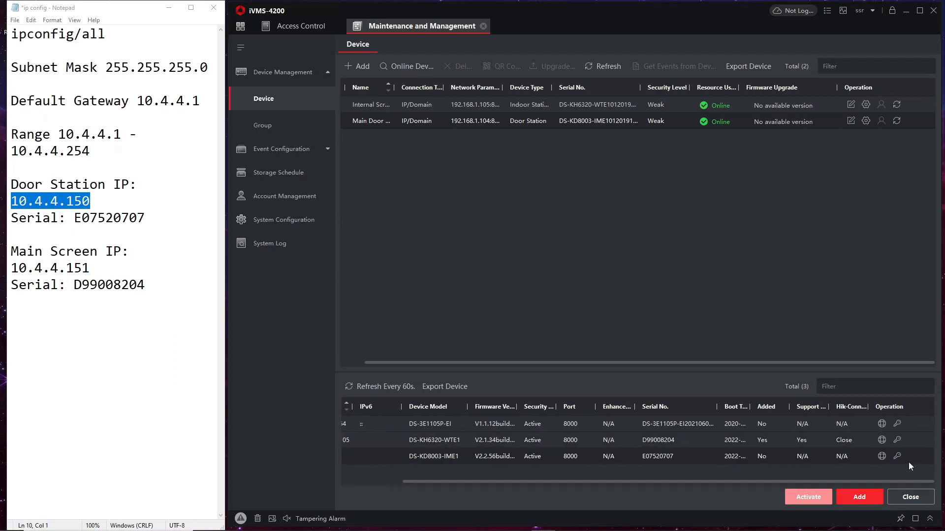
- Open the DS-KH6320 network parameters with DHCP off and copy 10.4.4.151 from the notes
left_click(882, 440)
left_click_drag(91, 268, 11, 268)
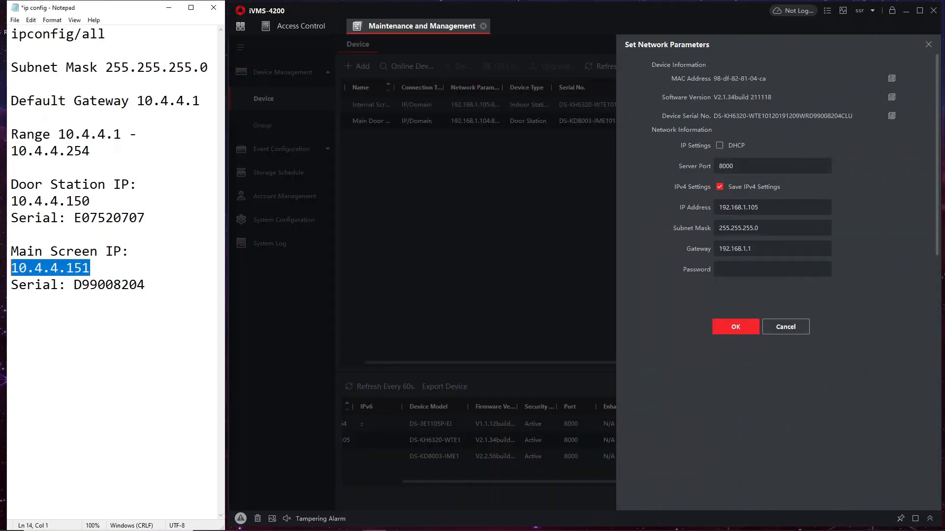
left_click_drag(765, 208, 650, 214)
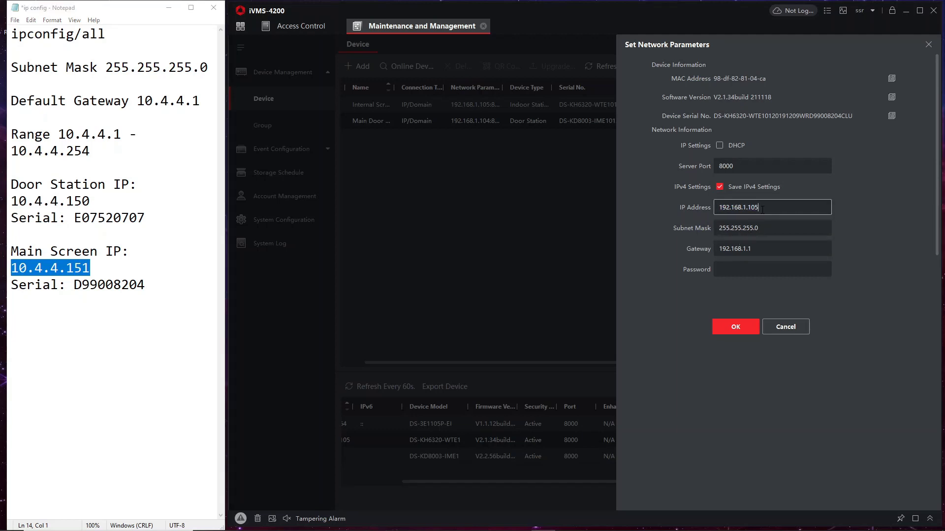
left_click(43, 269)
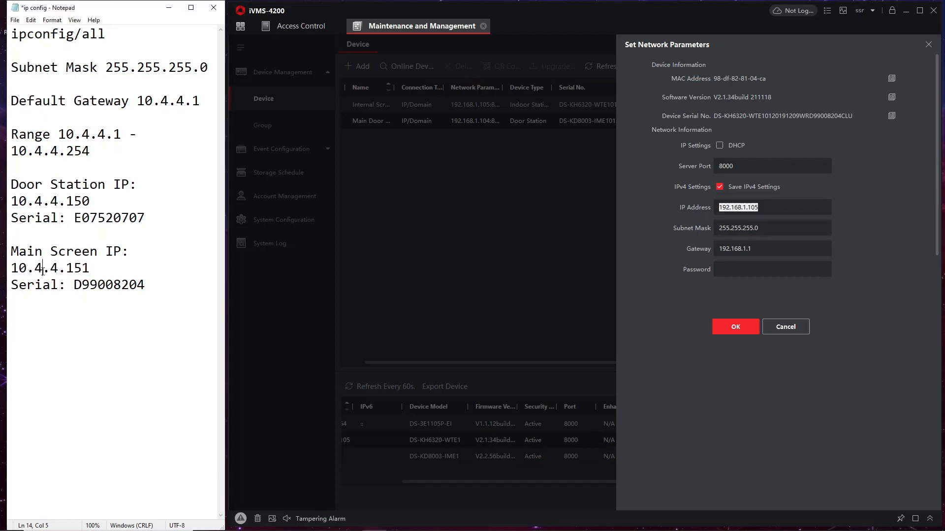
double_click(43, 269)
right_click(43, 270)
left_click(69, 301)
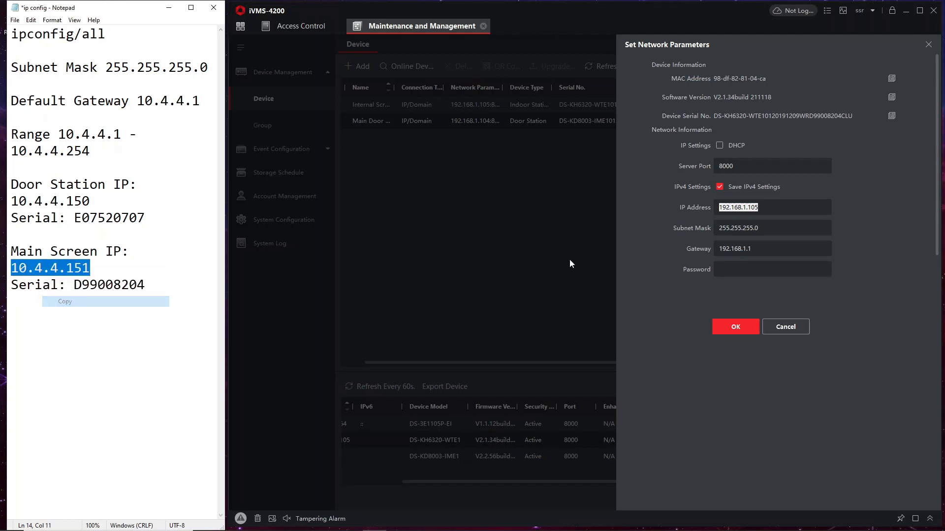
left_click(774, 206)
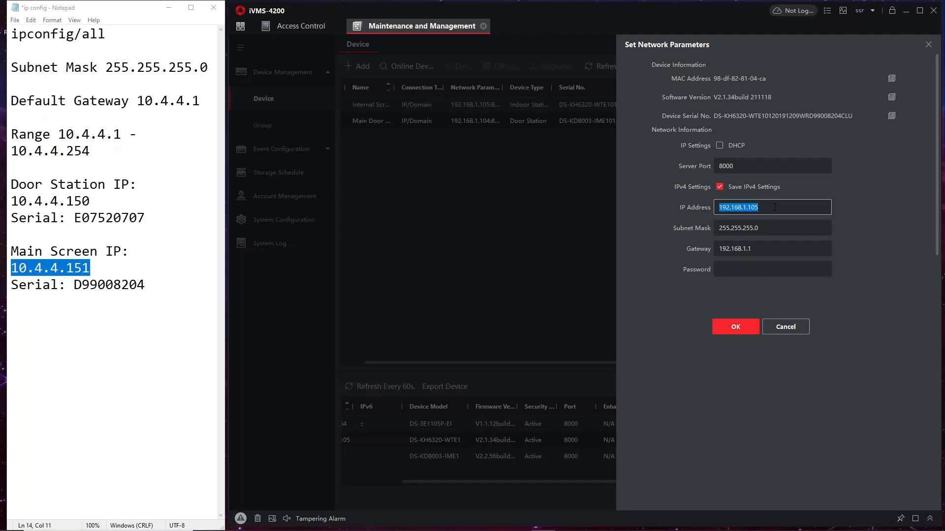
left_click(737, 144)
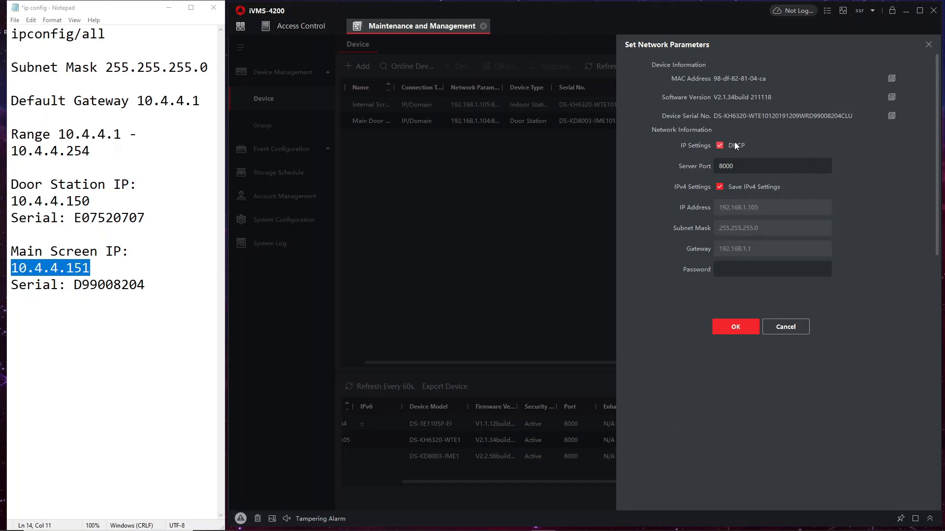
left_click(735, 142)
left_click(760, 206)
- Enter IP address 10.4.4.151 and gateway 10.4.4.1 for the indoor station
left_click(732, 248)
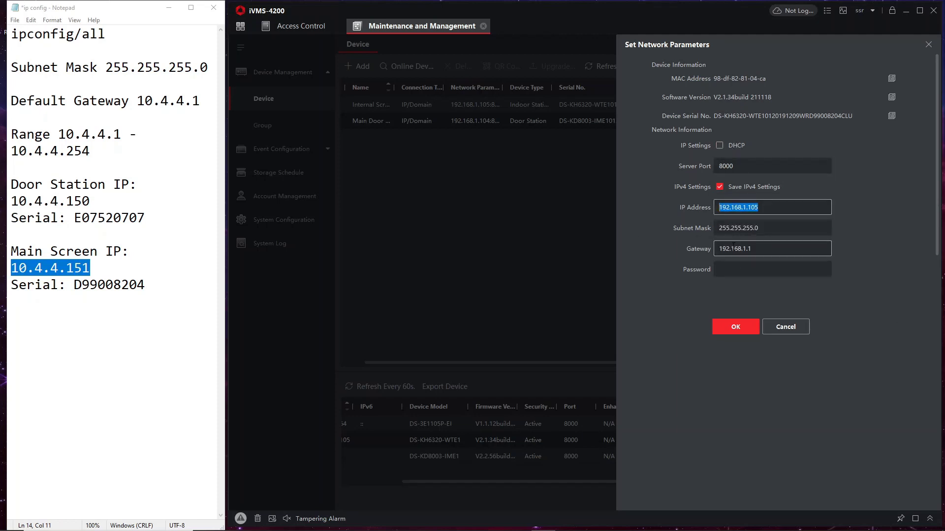
key("ctrl+v")
left_click(772, 207)
left_click(799, 249)
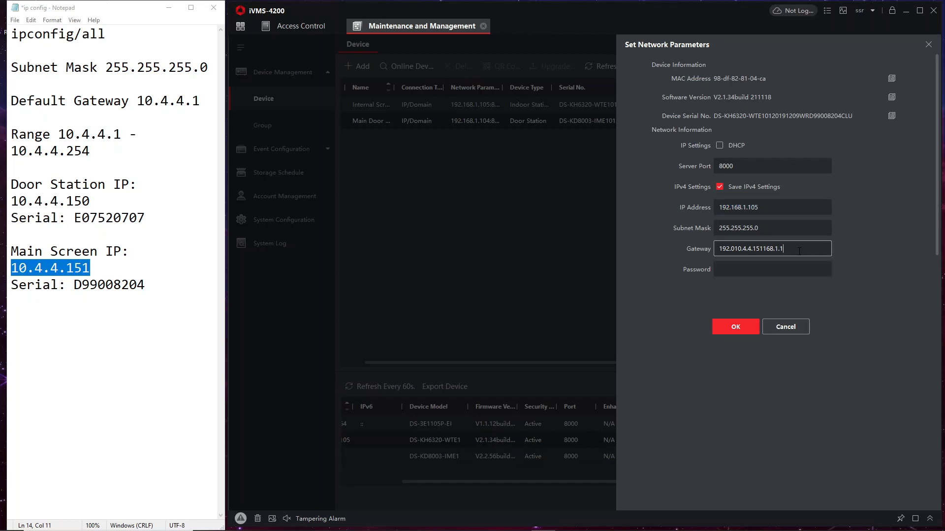
left_click(787, 207)
type("10")
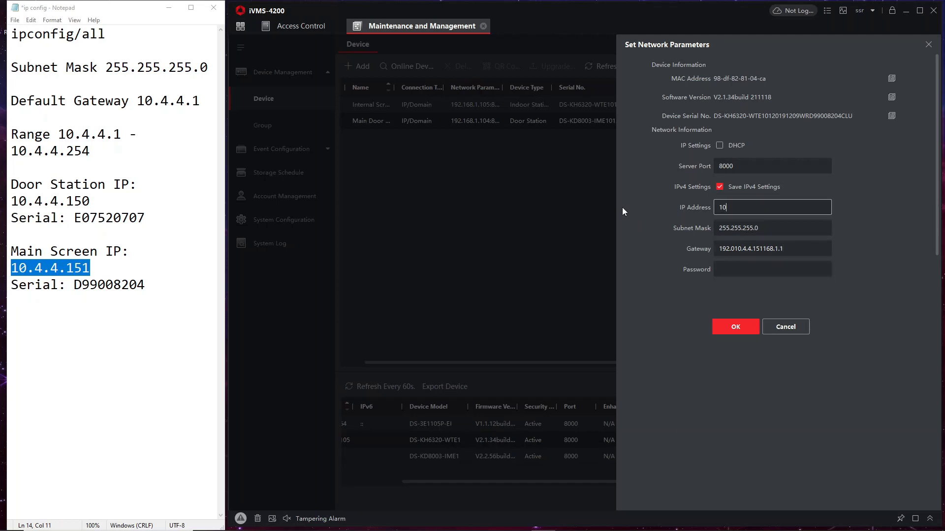
type(".4.4.151")
left_click(753, 249)
key("ctrl+a")
key("ctrl+v")
key("BackSpace")
key("BackSpace")
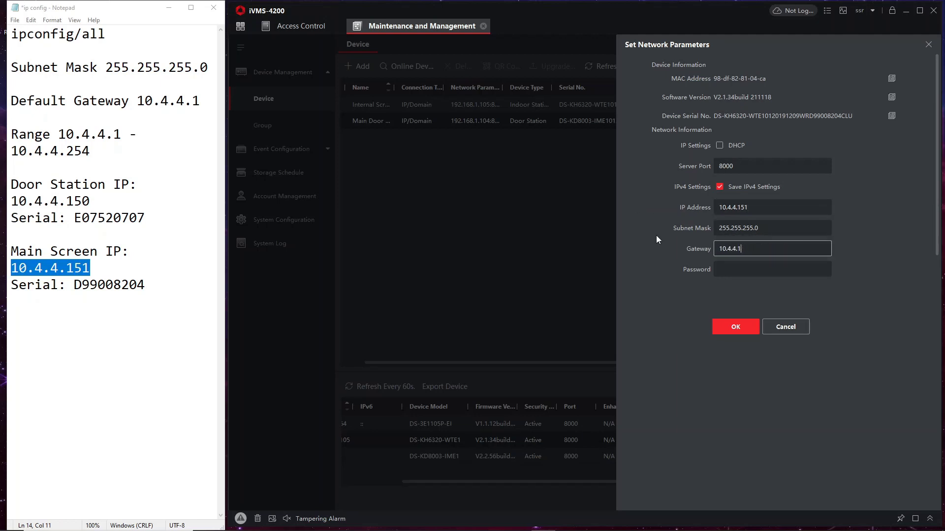
- Enter the device password, apply the settings, and unmark the 10.4.4.151 row
left_click(723, 265)
type("******")
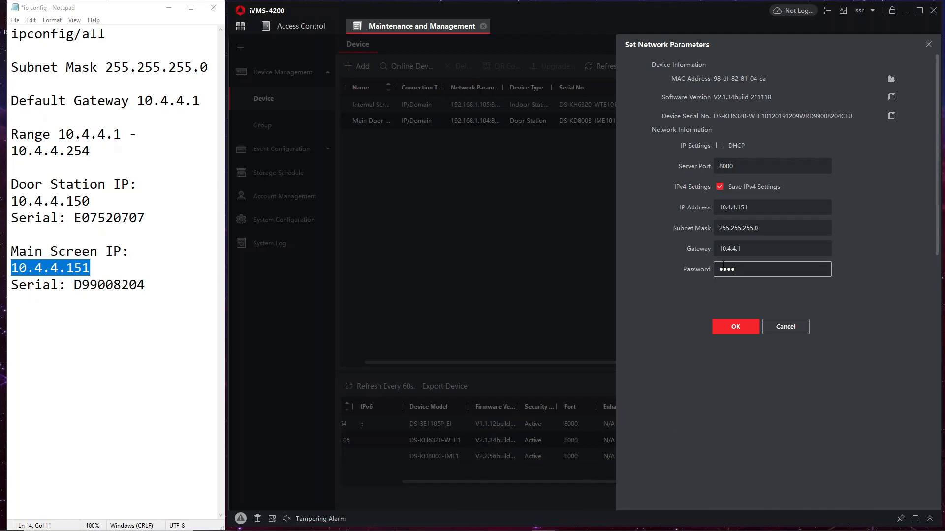
type("**")
left_click(729, 322)
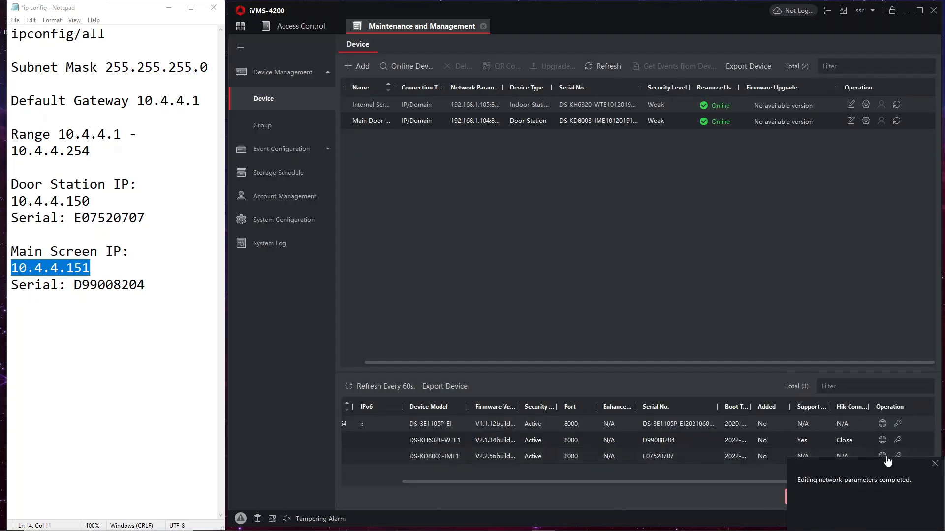
left_click(935, 463)
left_click_drag(685, 483, 530, 476)
left_click(358, 441)
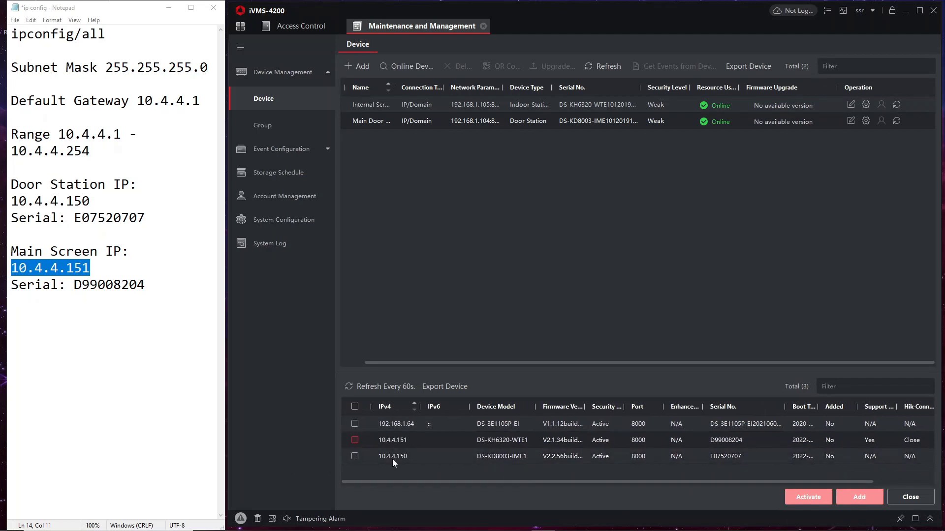